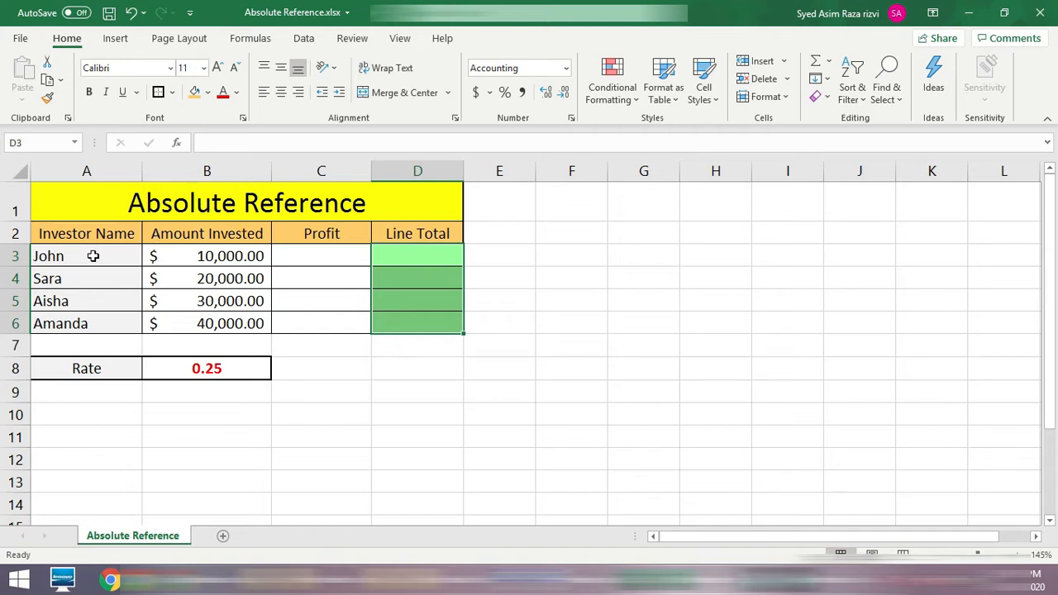
{"action": "left_click", "coordinate": [93, 255]}
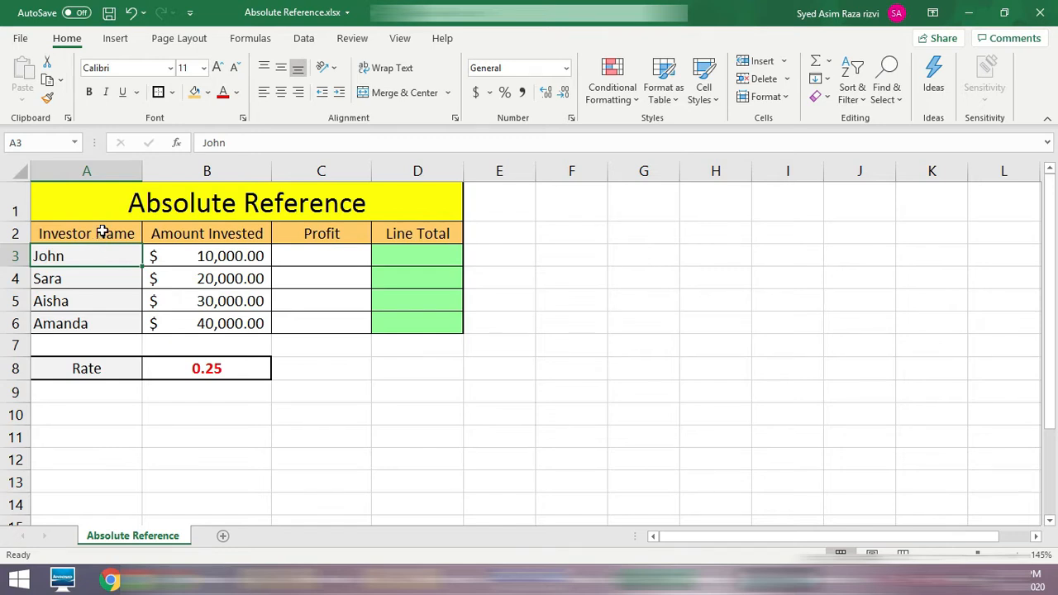
{"action": "left_click", "coordinate": [100, 233]}
{"action": "left_click_drag", "start_coordinate": [84, 257], "coordinate": [104, 322]}
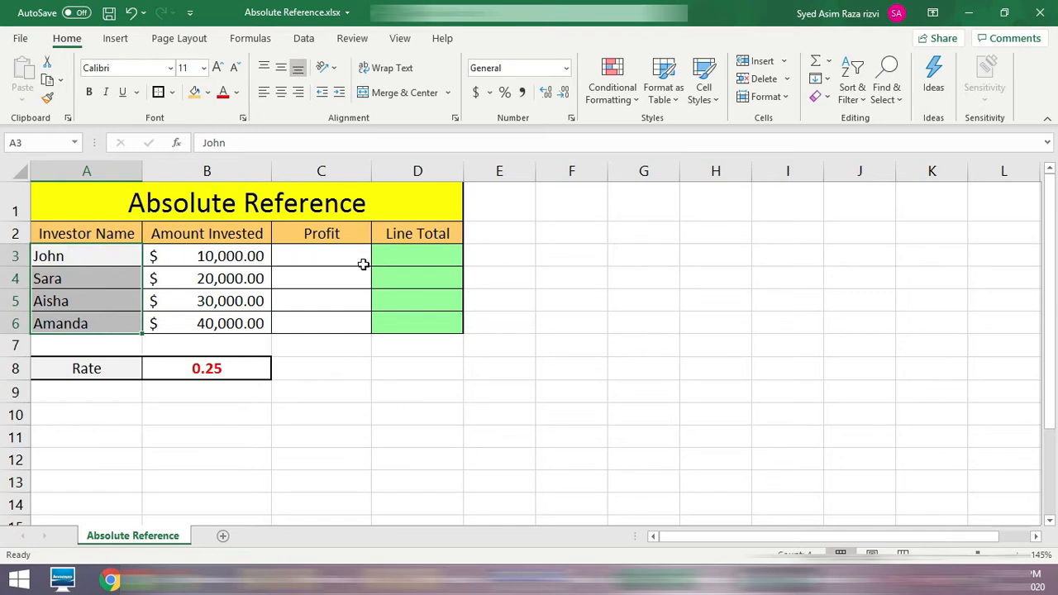
{"action": "left_click", "coordinate": [214, 369]}
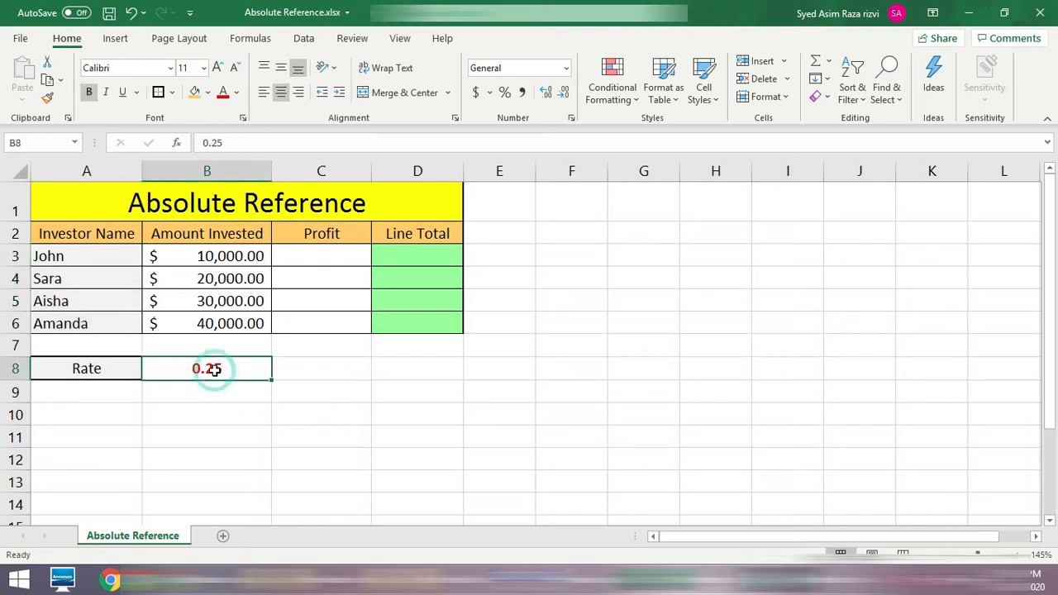
Step: Enter the profit formula =B3*.25 in C3 and fill it down through C6
{"action": "left_click", "coordinate": [329, 252]}
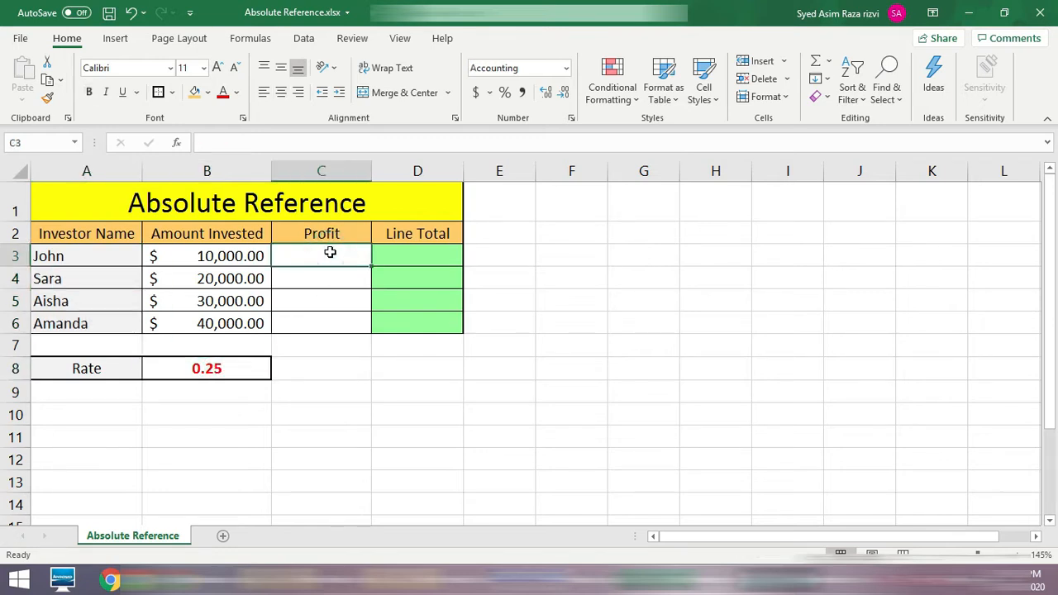
{"action": "type", "text": "="}
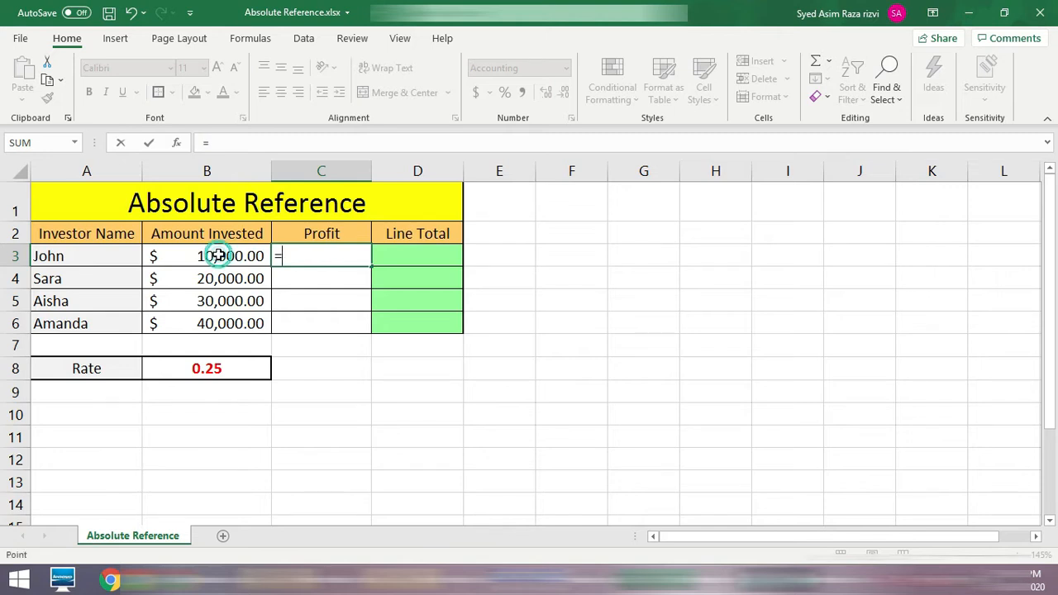
{"action": "left_click", "coordinate": [215, 257]}
{"action": "type", "text": "*"}
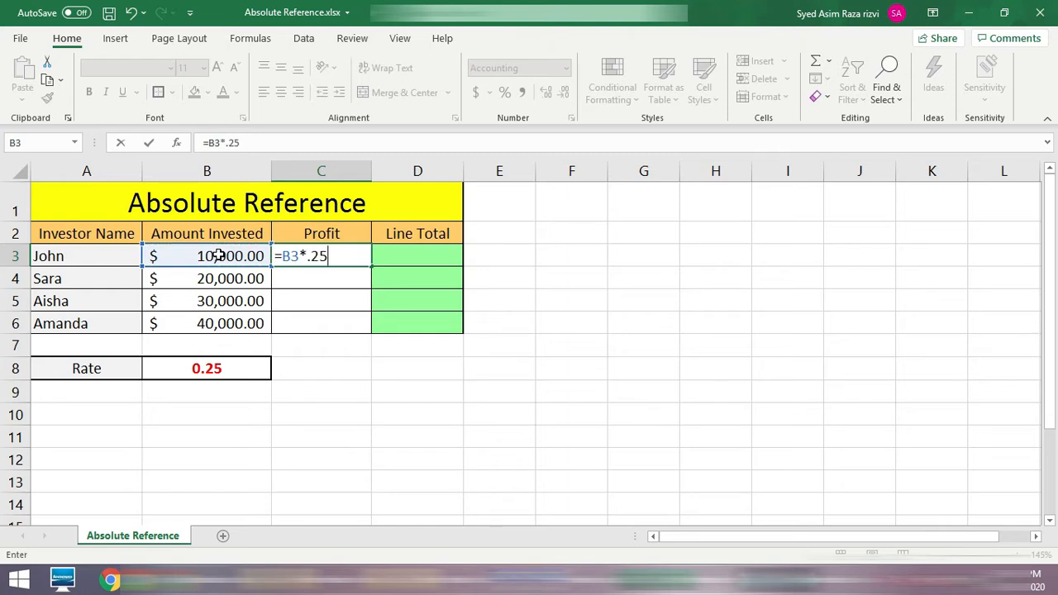
{"action": "type", "text": ".25"}
{"action": "key", "text": "Return"}
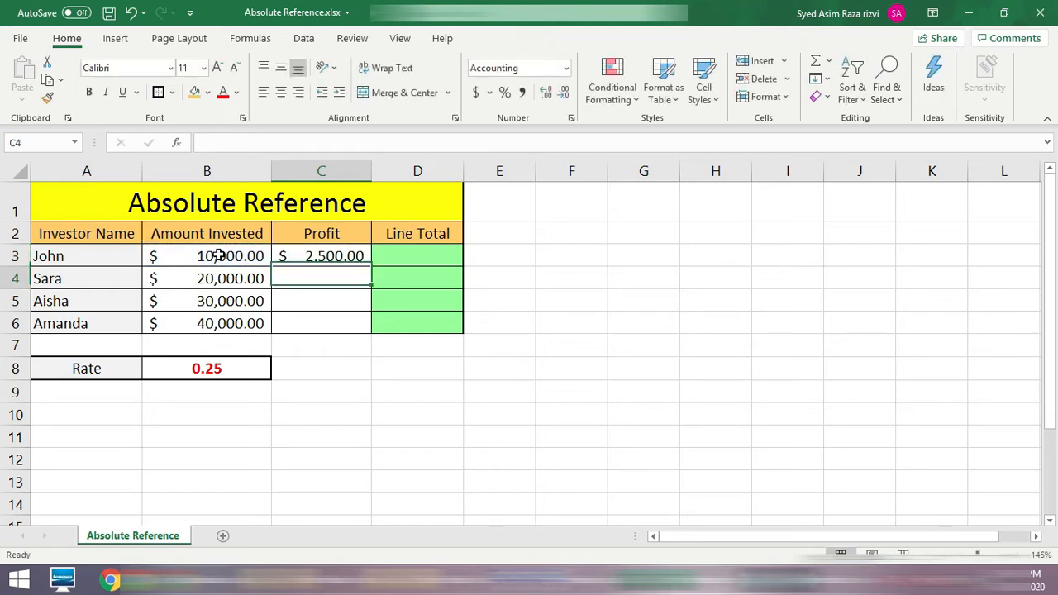
{"action": "left_click", "coordinate": [334, 252]}
{"action": "left_click_drag", "start_coordinate": [371, 267], "coordinate": [350, 330]}
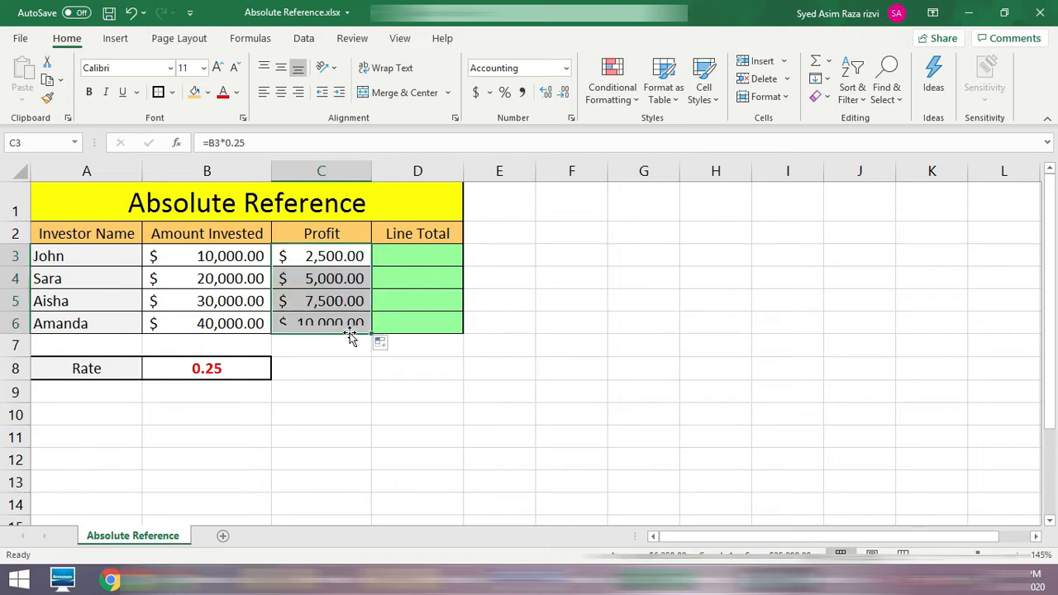
Step: Examine the profit formula in each cell from C3 to C6 to check its references and rate
{"action": "double_click", "coordinate": [360, 252]}
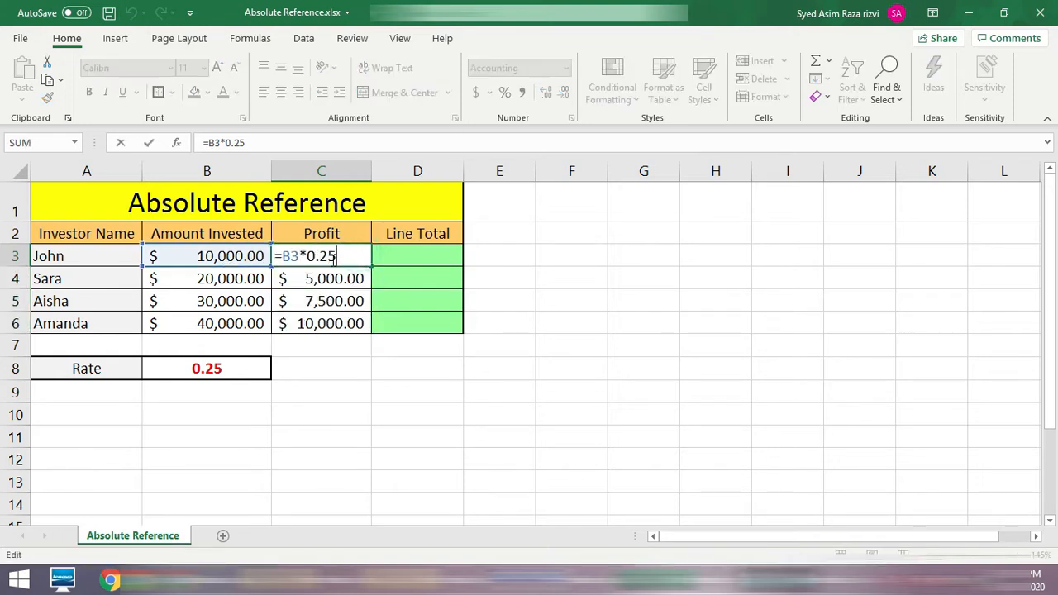
{"action": "left_click", "coordinate": [335, 281]}
{"action": "double_click", "coordinate": [333, 278]}
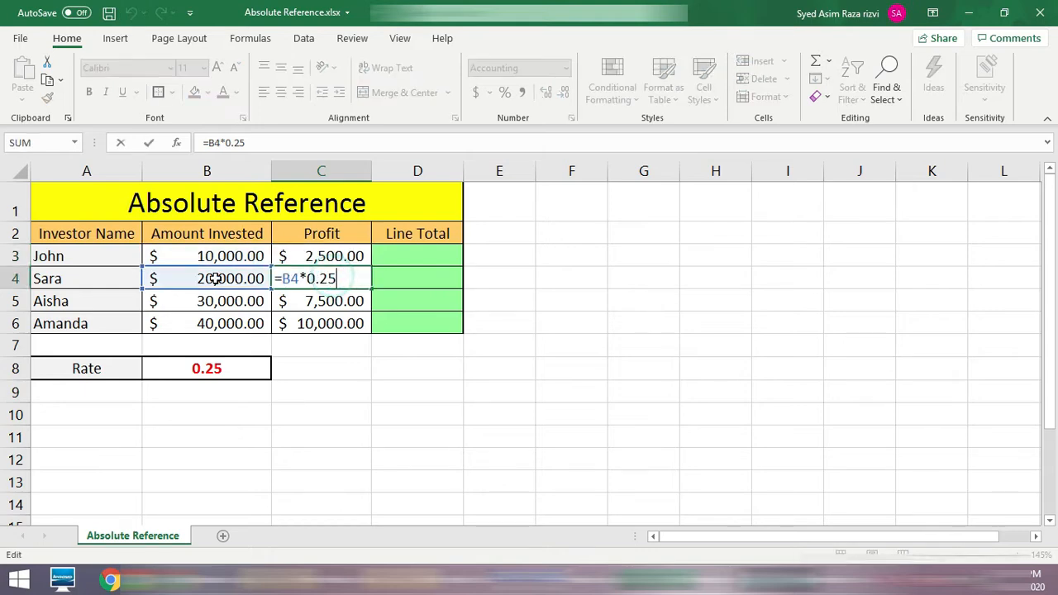
{"action": "left_click", "coordinate": [320, 301]}
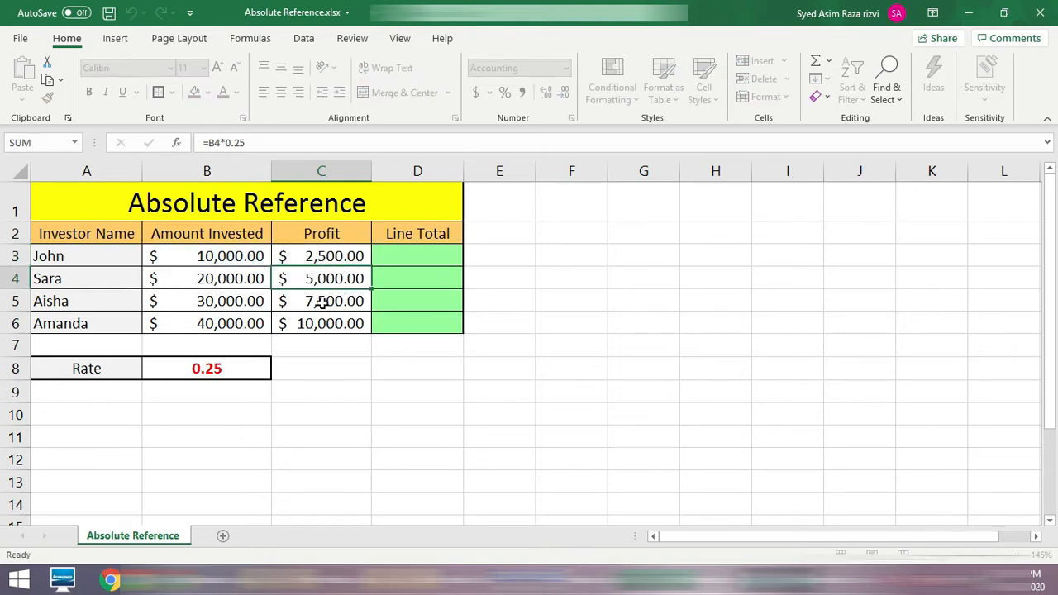
{"action": "double_click", "coordinate": [322, 301]}
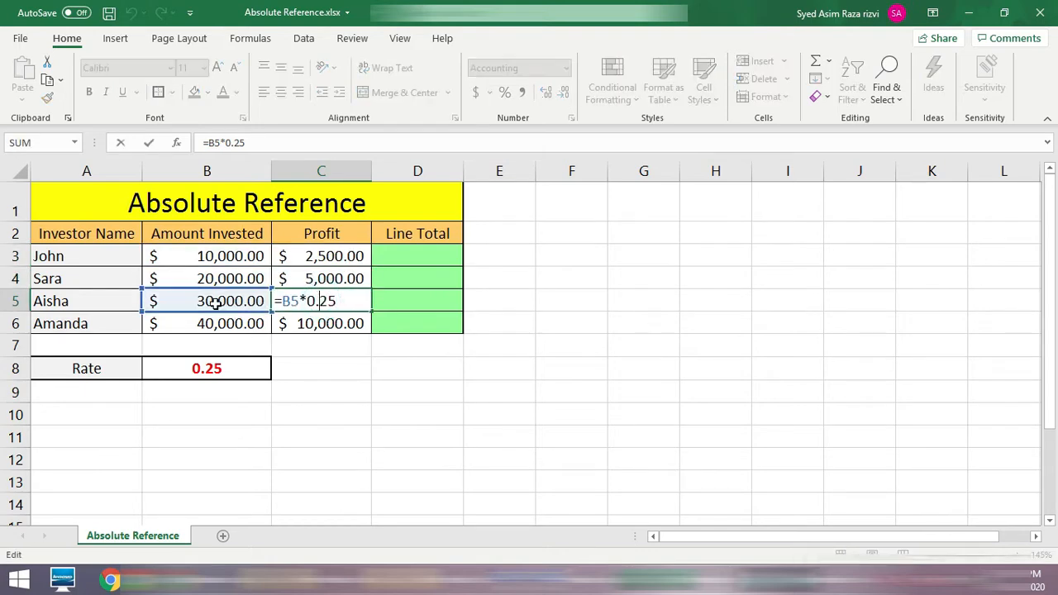
{"action": "left_click", "coordinate": [306, 323]}
{"action": "double_click", "coordinate": [314, 323]}
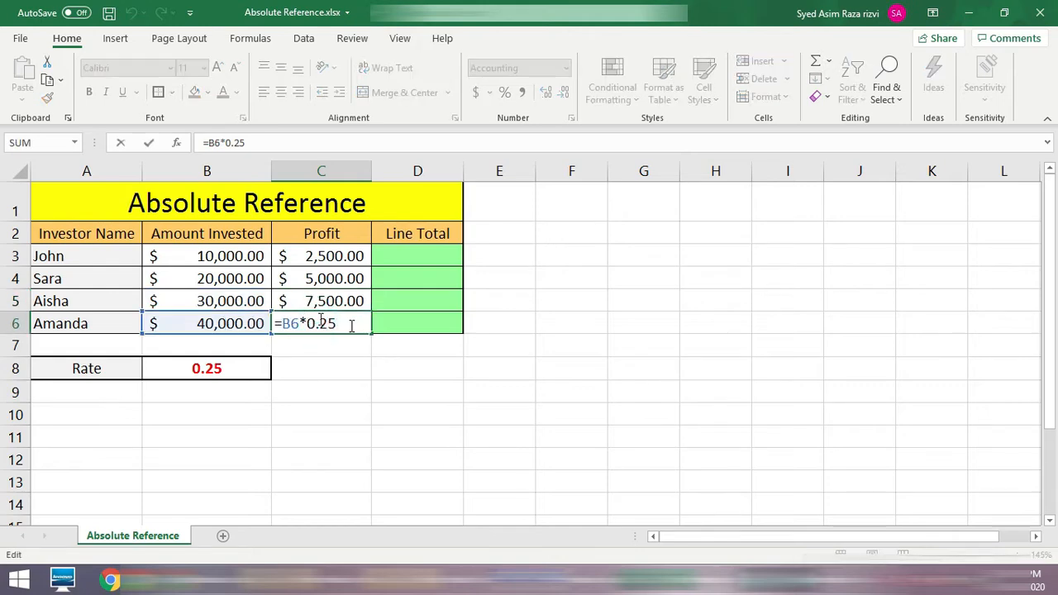
{"action": "key", "text": "Return"}
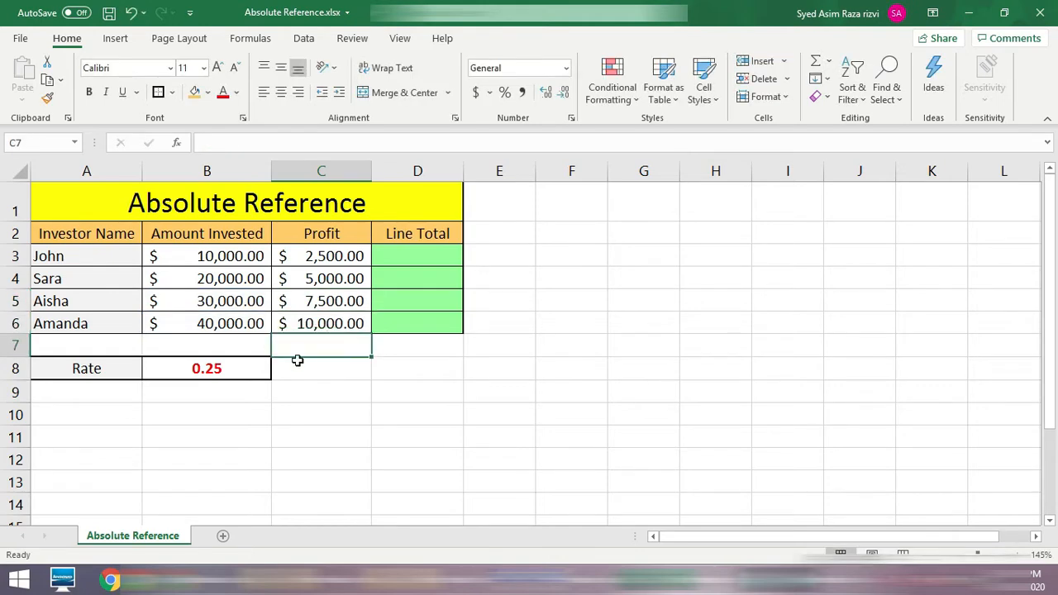
Step: Set the rate in B8 to .10 and check the profit cells C3 to C6 against it
{"action": "left_click", "coordinate": [217, 368]}
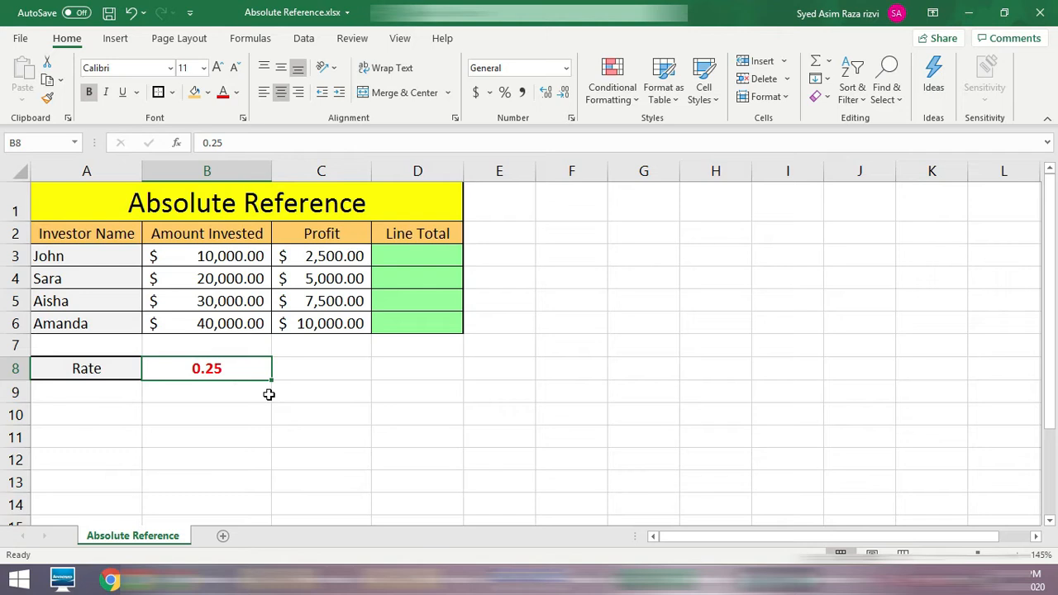
{"action": "type", "text": "."}
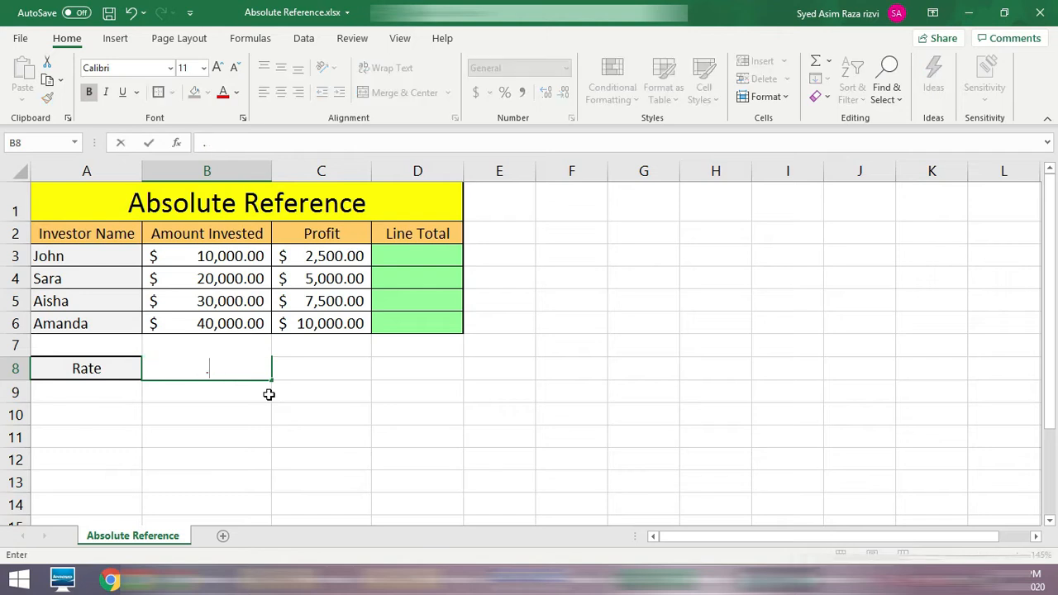
{"action": "type", "text": "10"}
{"action": "key", "text": "Return"}
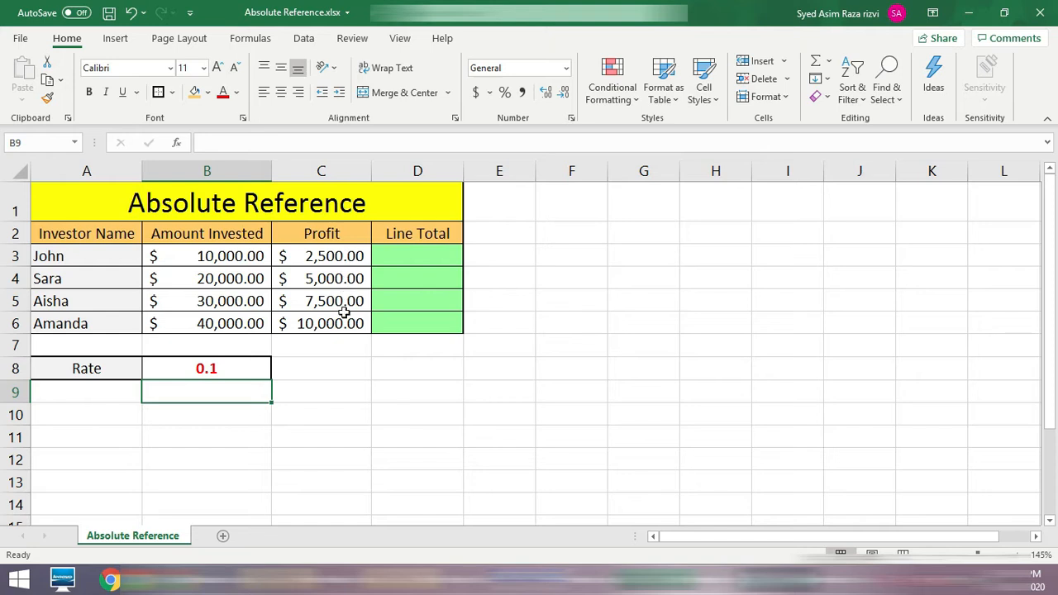
{"action": "left_click", "coordinate": [339, 254]}
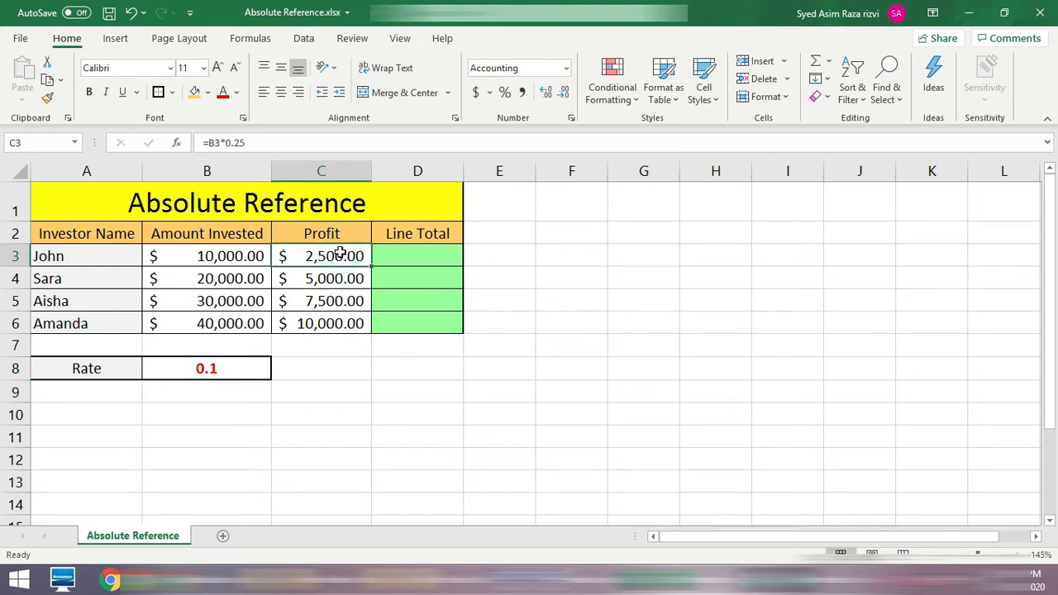
{"action": "left_click", "coordinate": [339, 278]}
{"action": "left_click", "coordinate": [338, 302]}
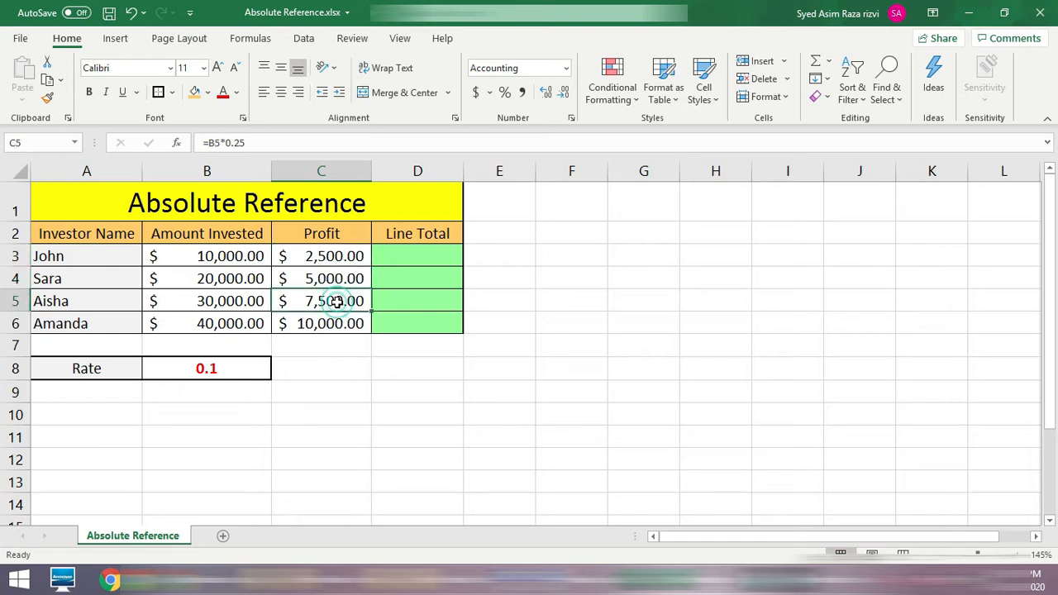
{"action": "left_click", "coordinate": [339, 324]}
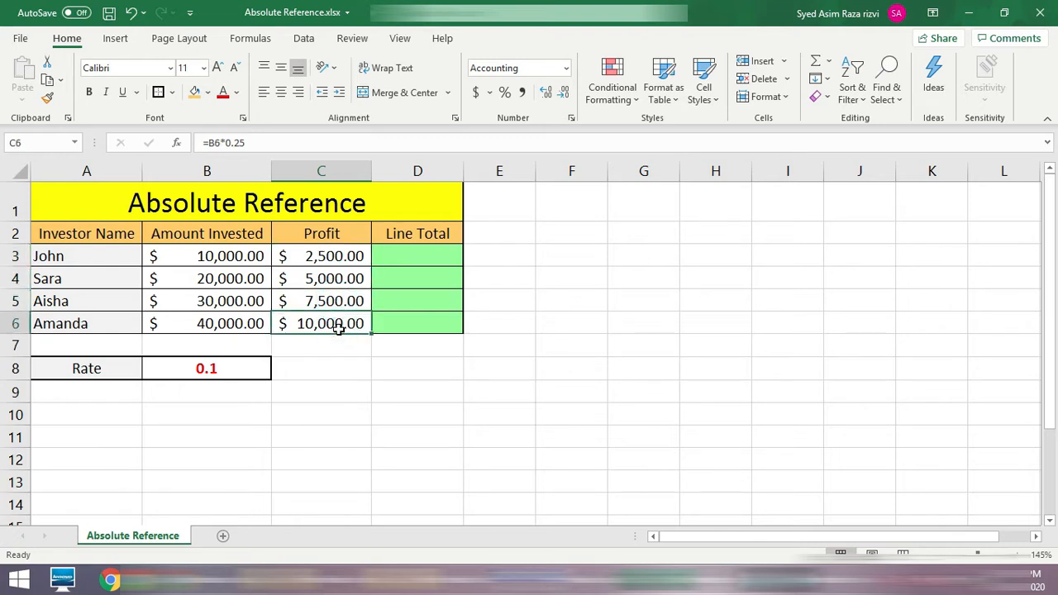
Step: Set the rate in B8 back to .25
{"action": "left_click", "coordinate": [241, 365]}
{"action": "type", "text": ".25"}
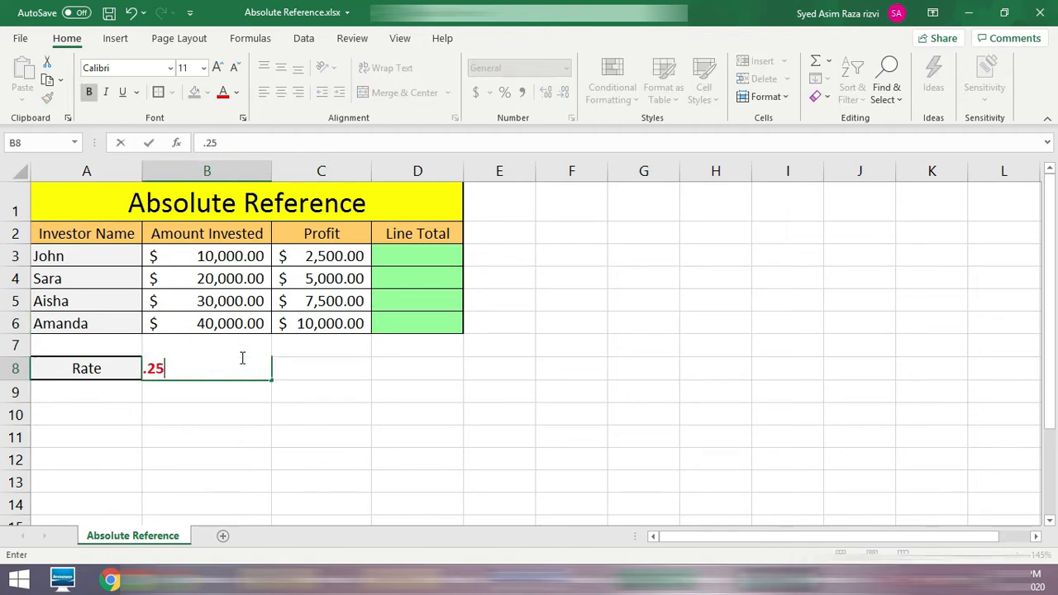
{"action": "key", "text": "Return"}
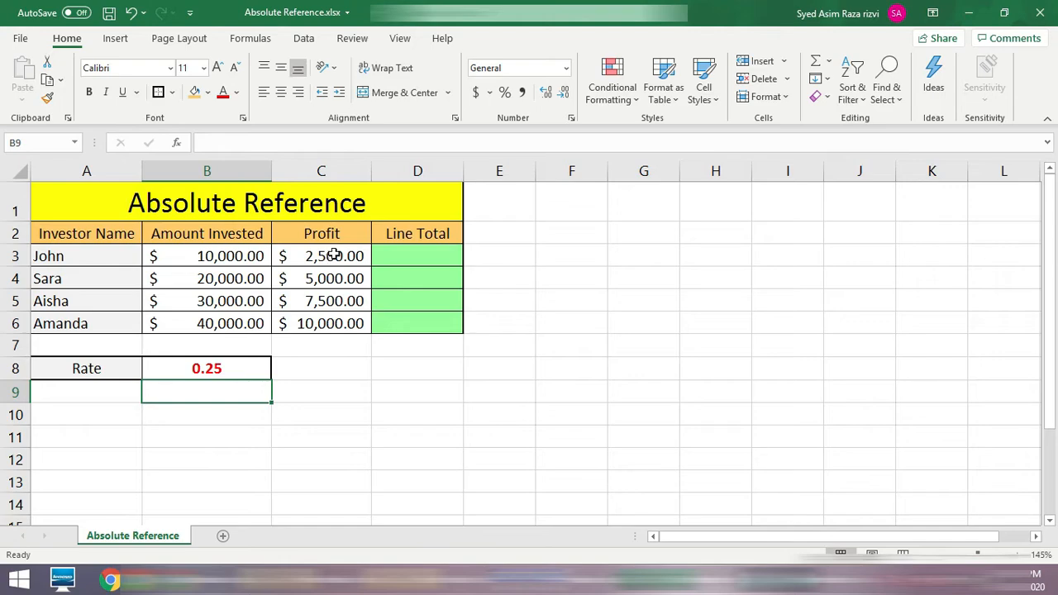
Step: Clear the Profit cells C3 to C6 and enter the formula =B3*B8 in C3
{"action": "left_click", "coordinate": [228, 253]}
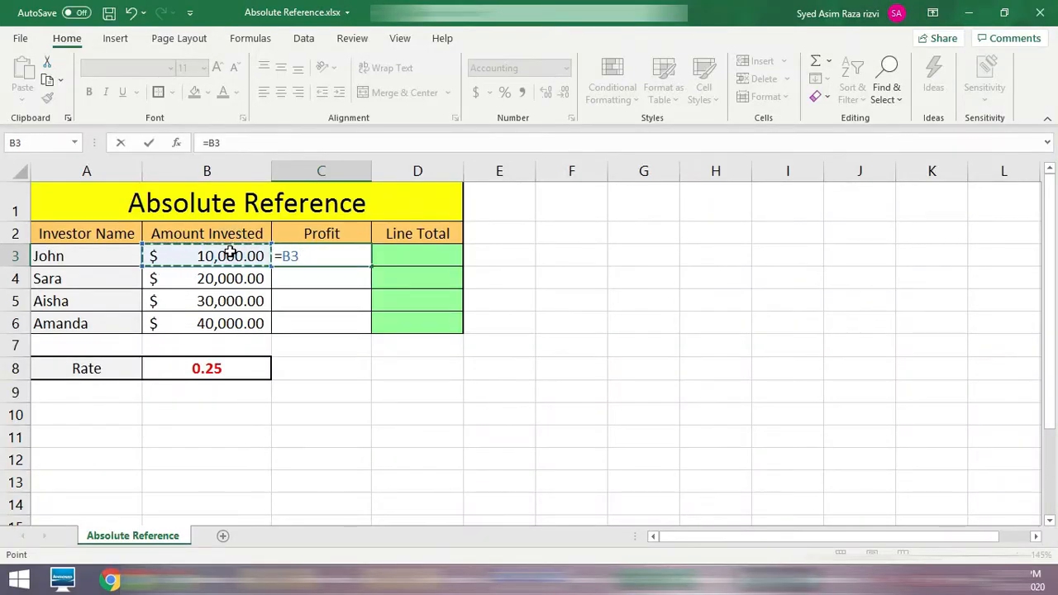
{"action": "type", "text": "*"}
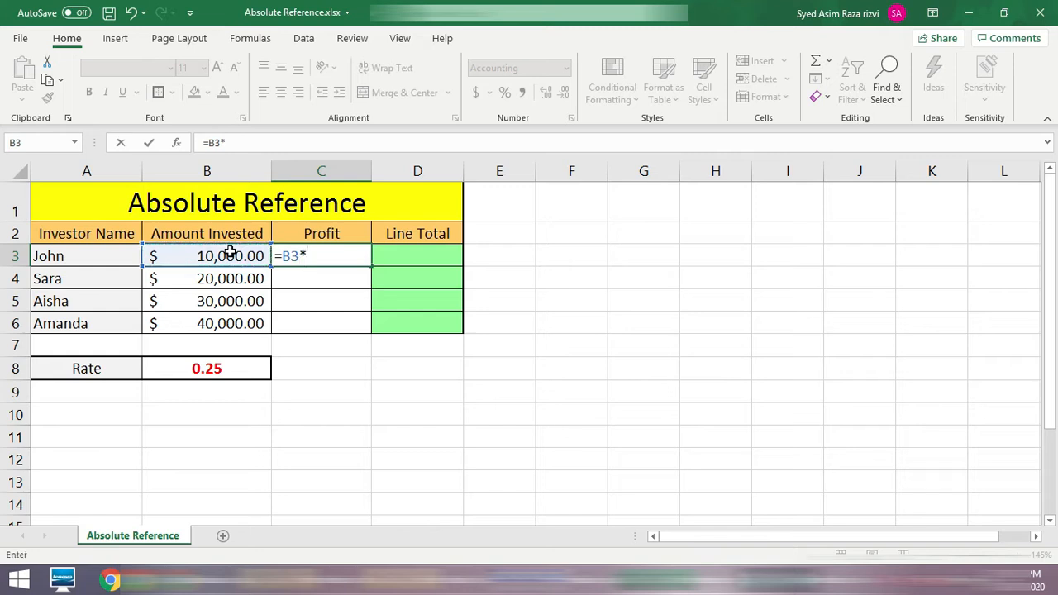
{"action": "left_click", "coordinate": [242, 369]}
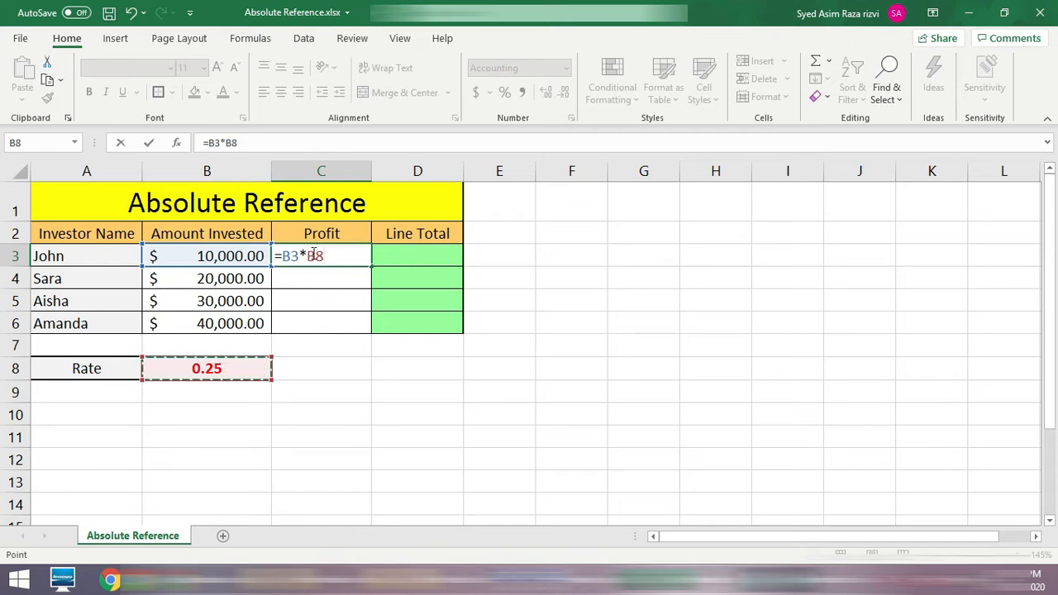
{"action": "left_click_drag", "start_coordinate": [323, 256], "coordinate": [307, 258]}
{"action": "key", "text": "Return"}
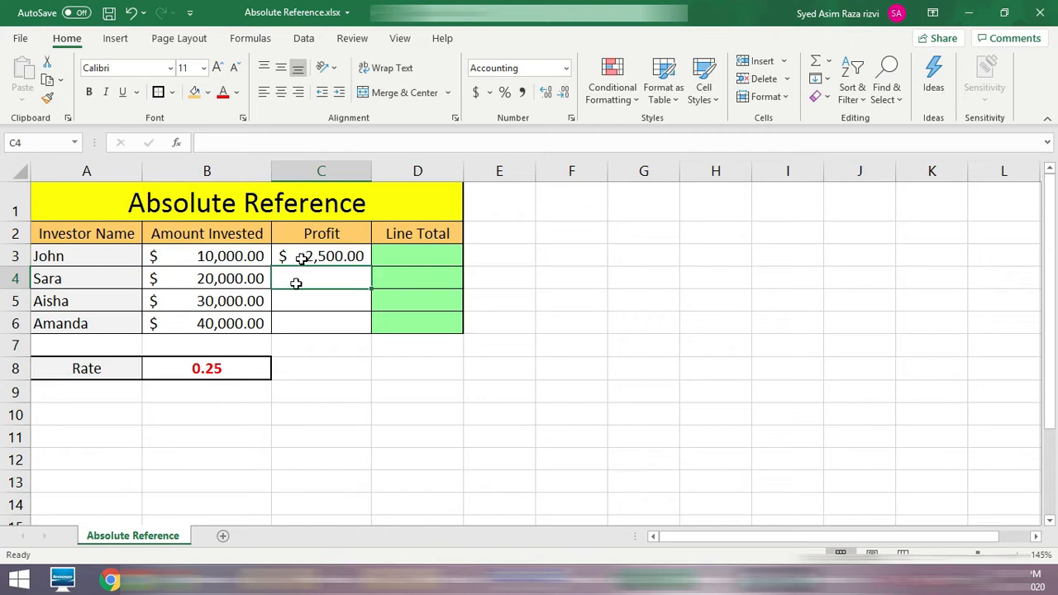
Step: Inspect the cell references used by the profit formula in C3
{"action": "left_click", "coordinate": [252, 256]}
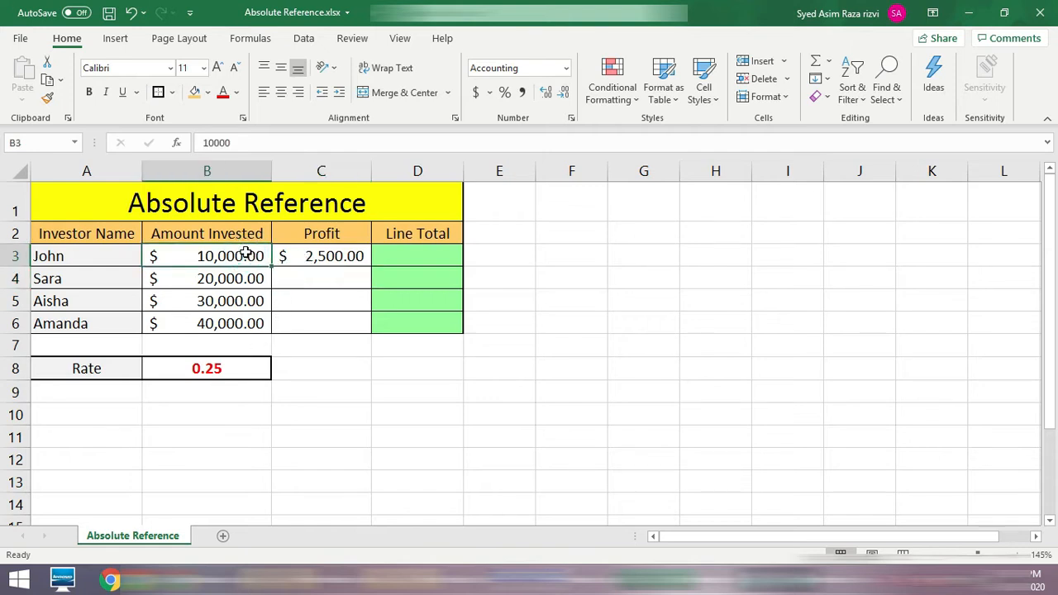
{"action": "left_click", "coordinate": [339, 258]}
{"action": "double_click", "coordinate": [338, 259]}
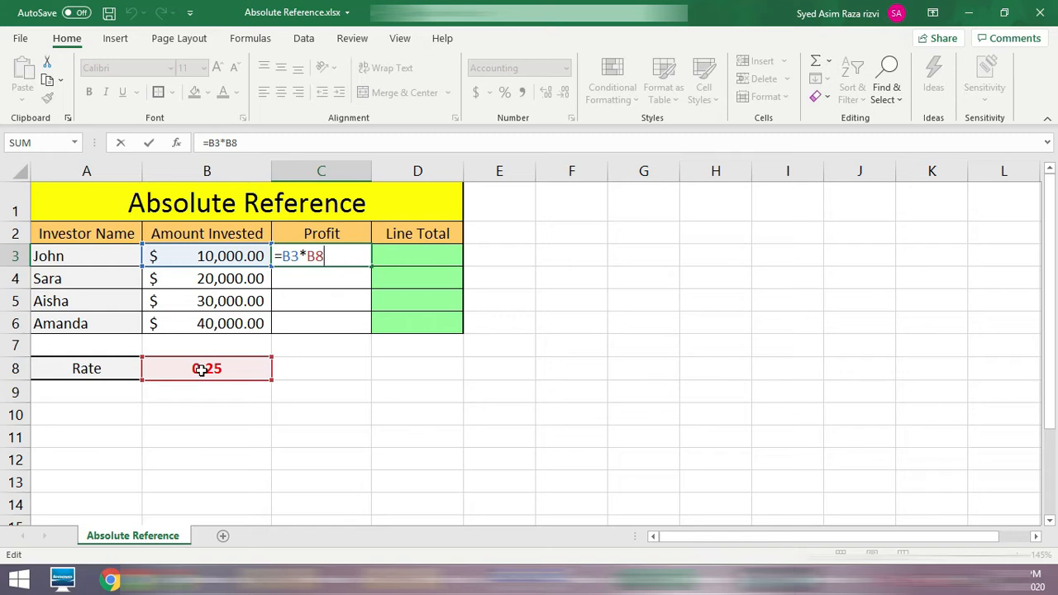
{"action": "key", "text": "Return"}
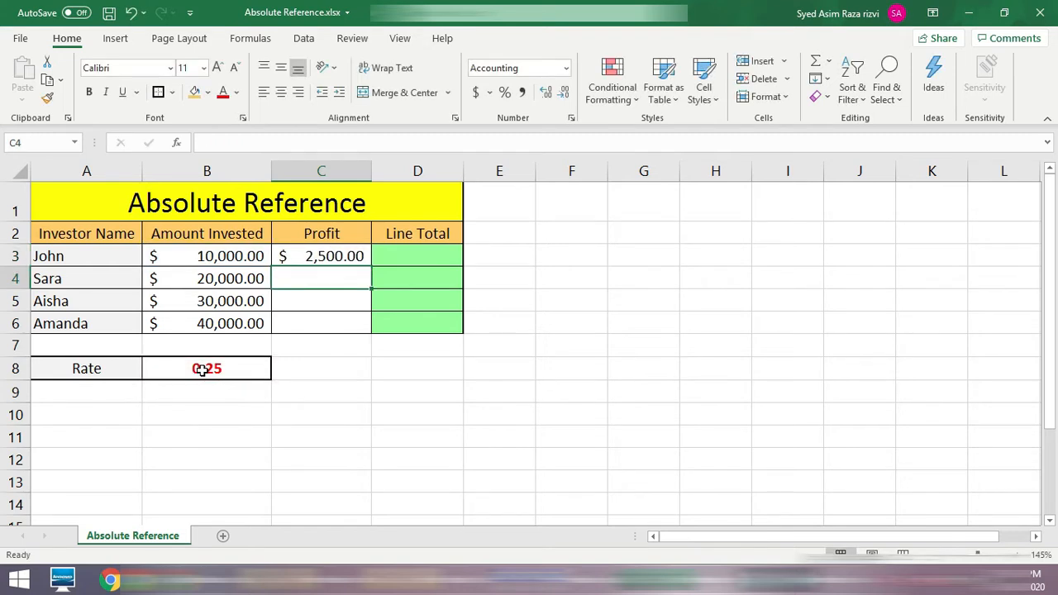
{"action": "left_click", "coordinate": [333, 256]}
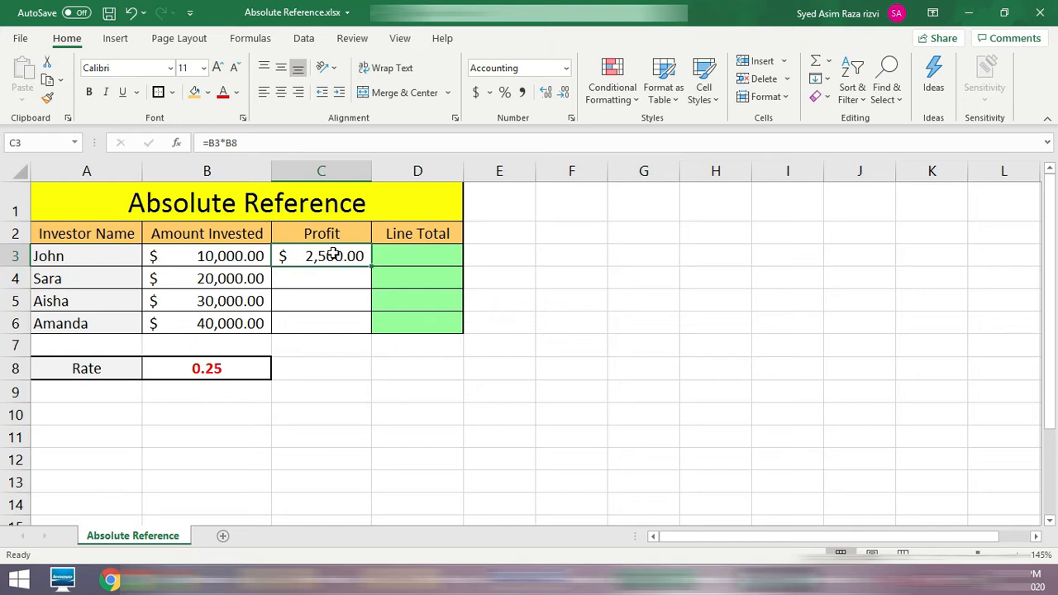
Step: Set the rate in B8 to .10 and check the cells that feed the first investor's profit
{"action": "left_click", "coordinate": [224, 370]}
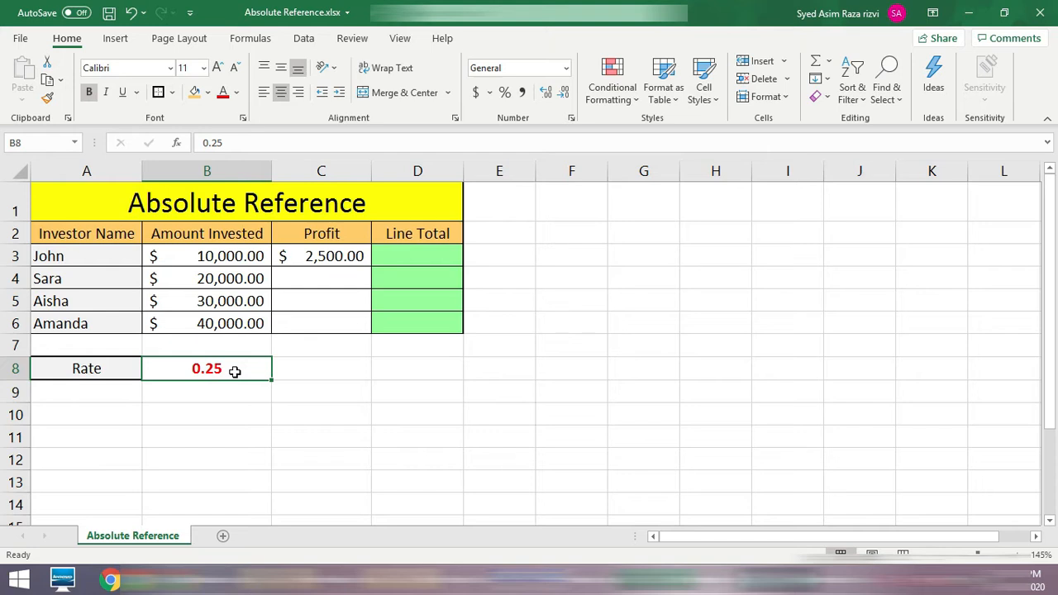
{"action": "type", "text": ".10"}
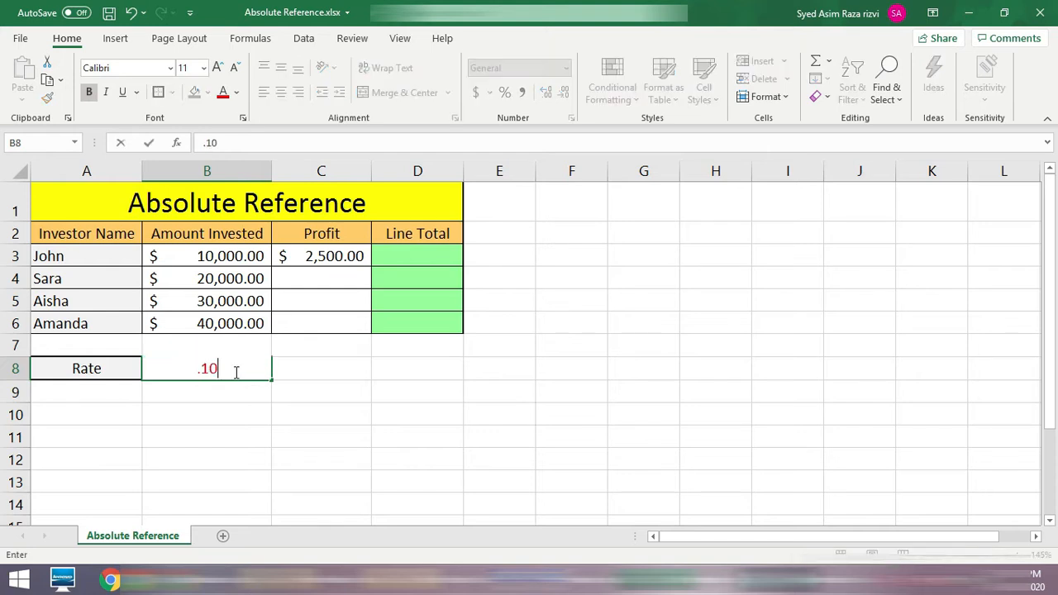
{"action": "key", "text": "Return"}
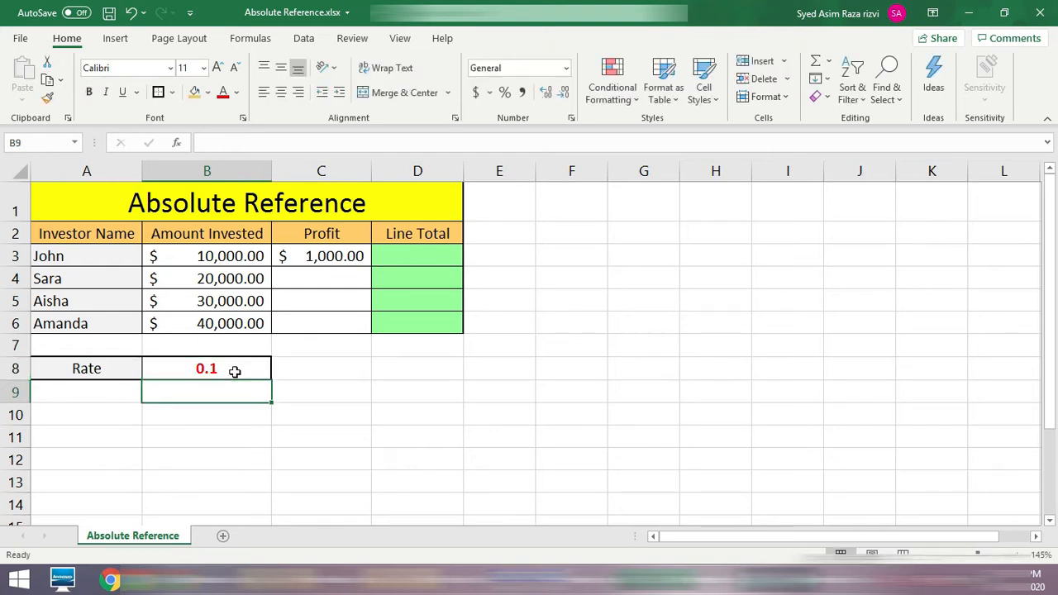
{"action": "left_click", "coordinate": [251, 258]}
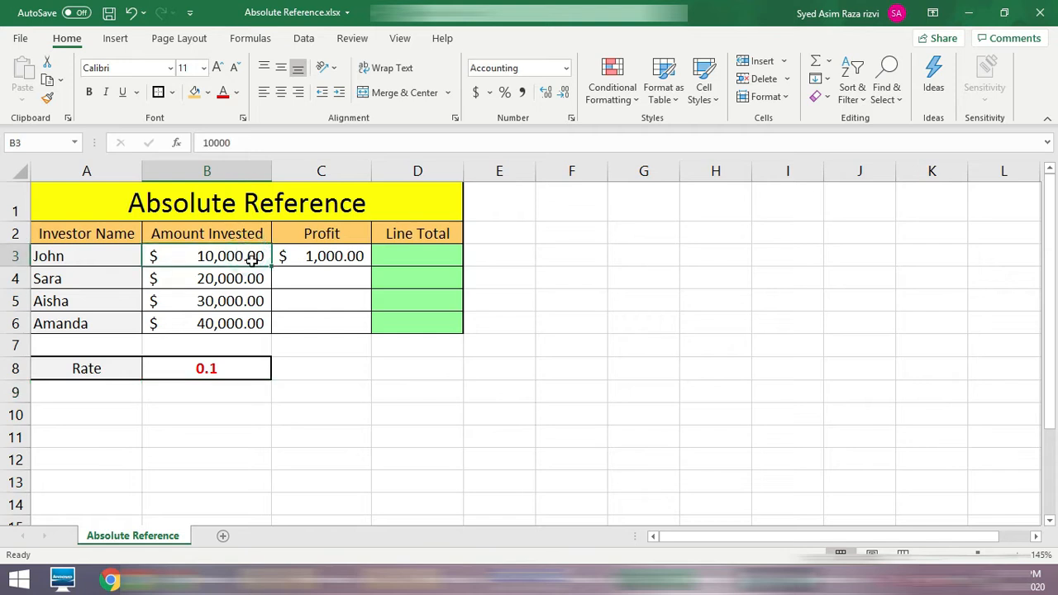
{"action": "left_click", "coordinate": [224, 371]}
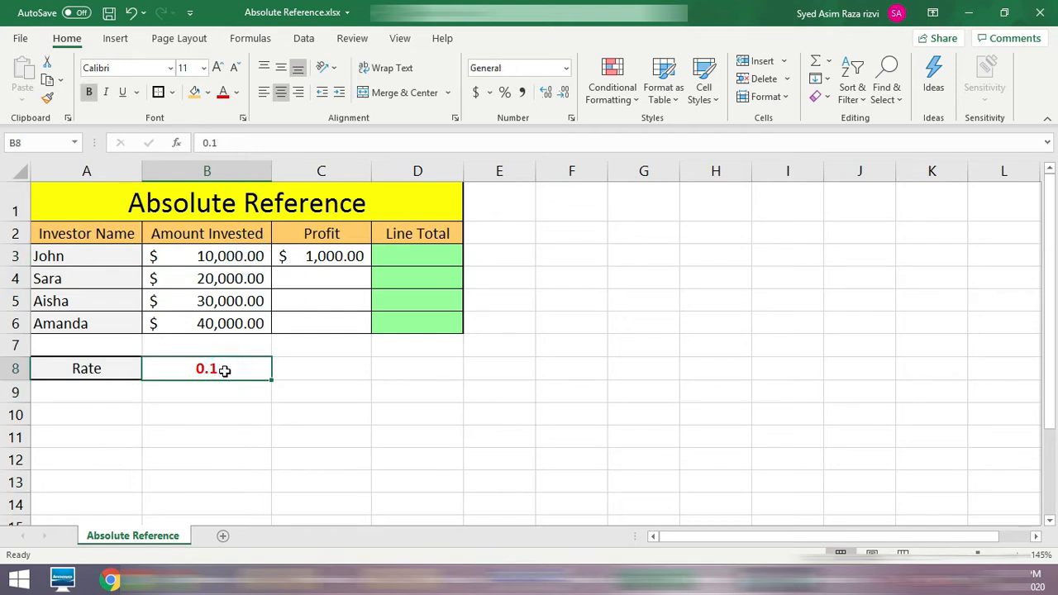
Step: Check the cells behind the C3 profit and fill its formula down through C6
{"action": "left_click", "coordinate": [333, 255]}
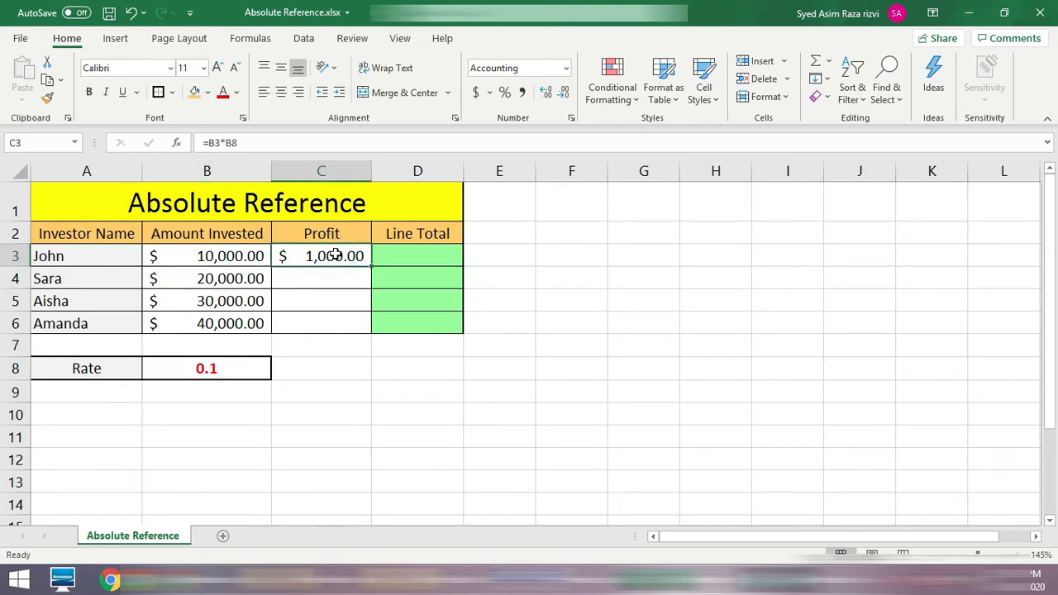
{"action": "left_click", "coordinate": [228, 256]}
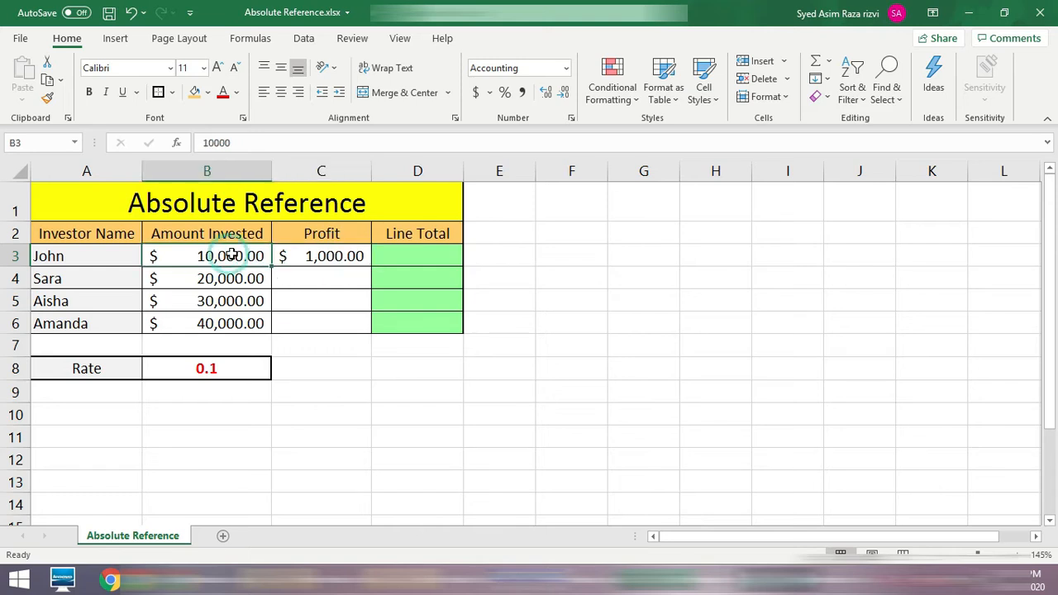
{"action": "left_click", "coordinate": [341, 255]}
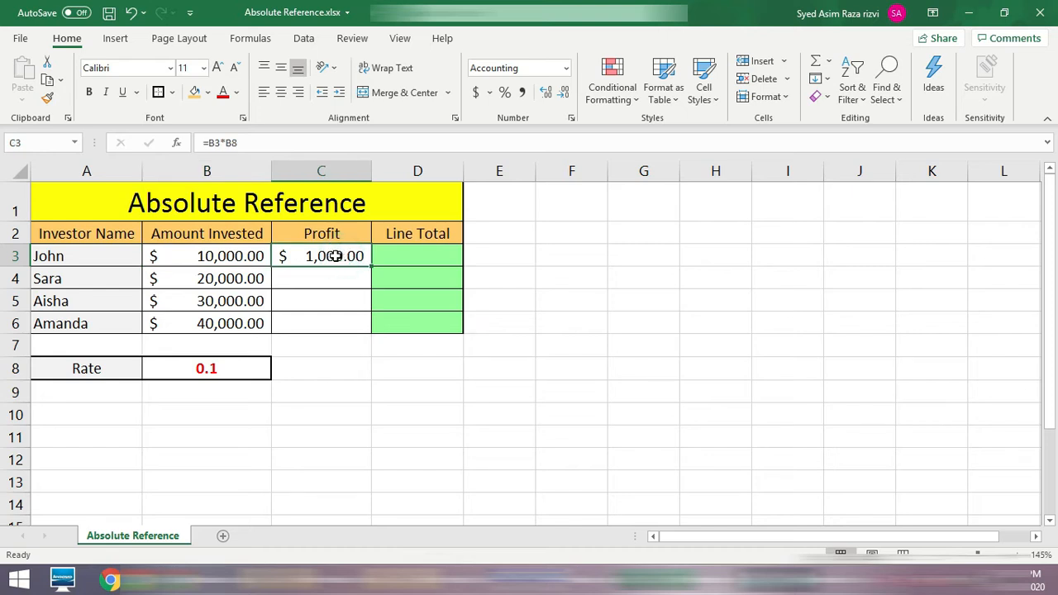
{"action": "left_click", "coordinate": [231, 258]}
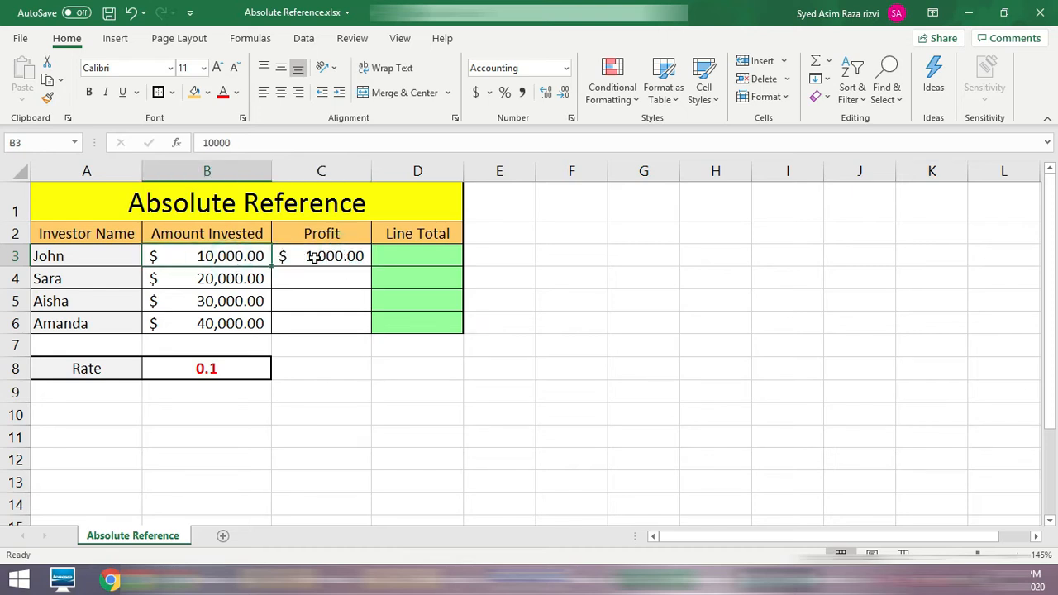
{"action": "left_click", "coordinate": [315, 258]}
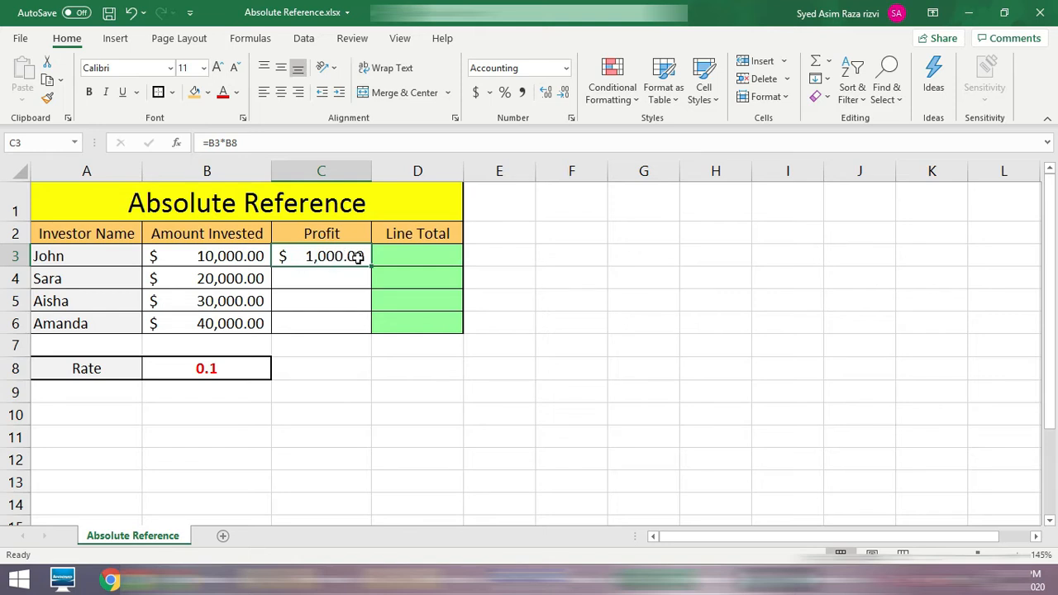
{"action": "left_click_drag", "start_coordinate": [371, 269], "coordinate": [365, 334]}
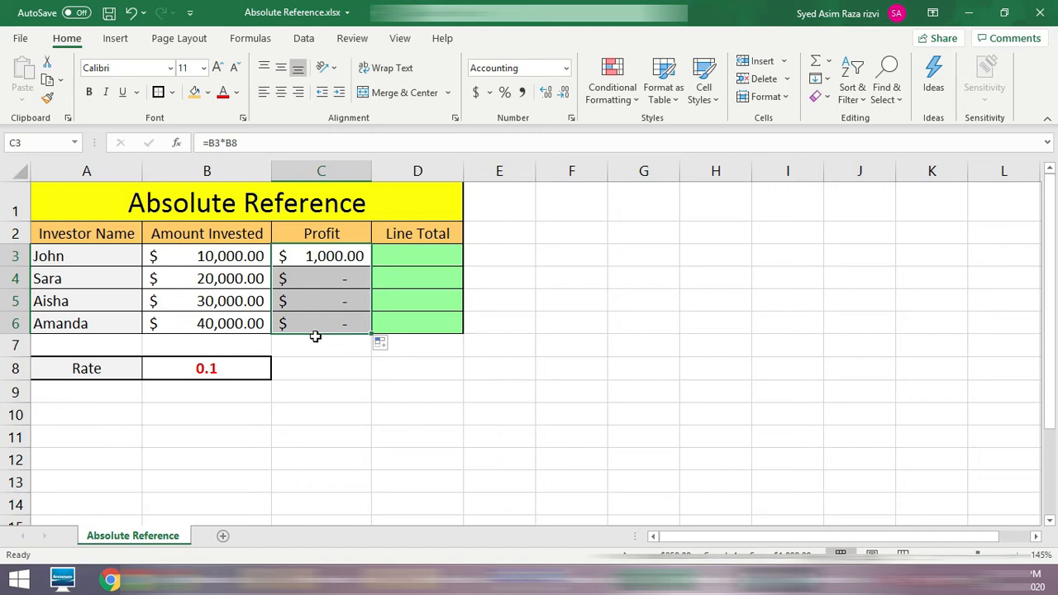
Step: Inspect which cells the copied profit formulas in C4, C5 and C6 refer to
{"action": "double_click", "coordinate": [321, 276]}
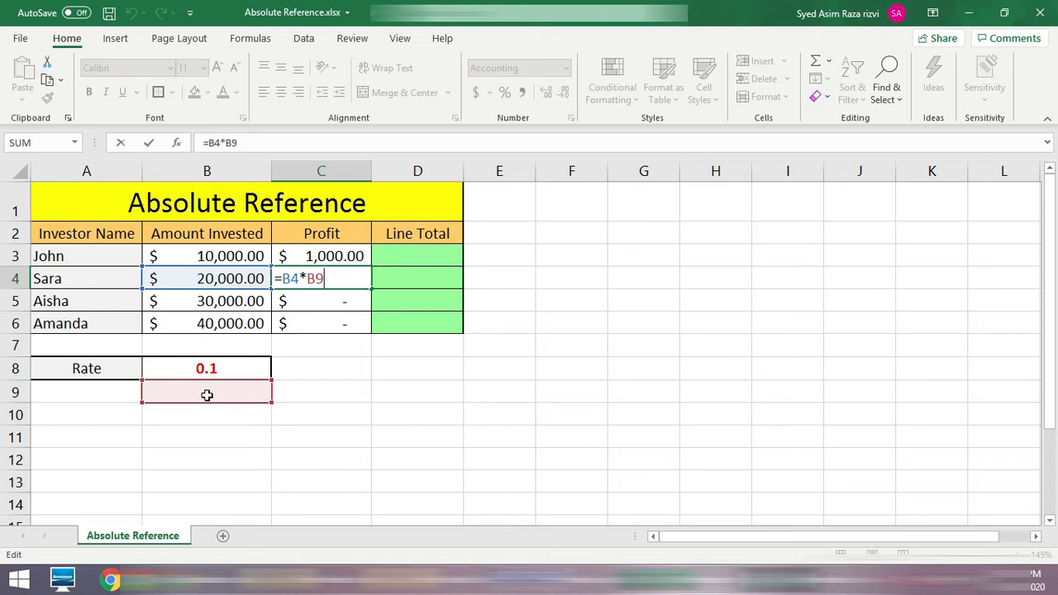
{"action": "double_click", "coordinate": [324, 278]}
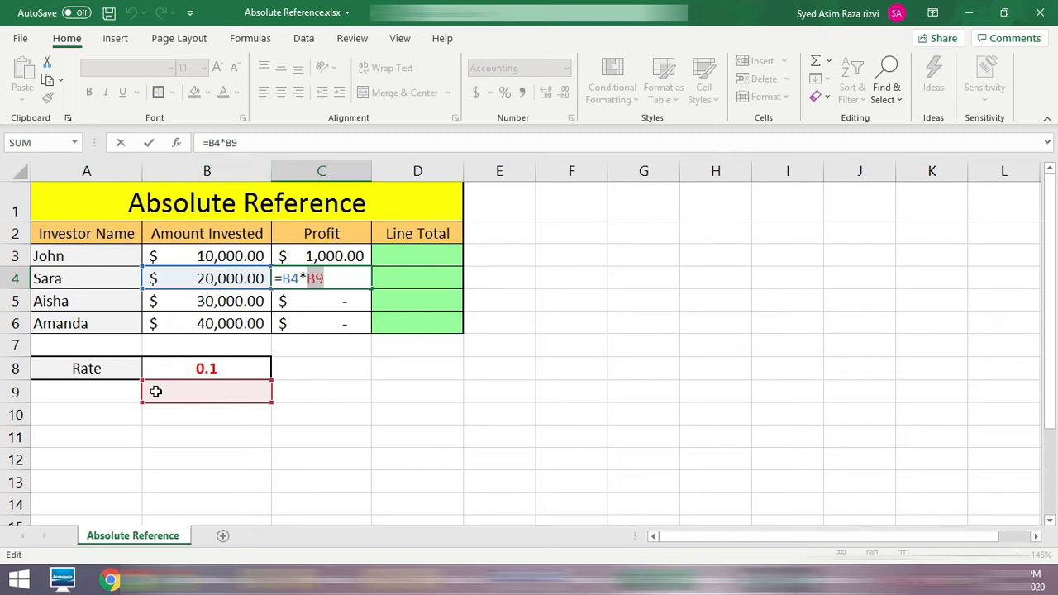
{"action": "key", "text": "ctrl+Return"}
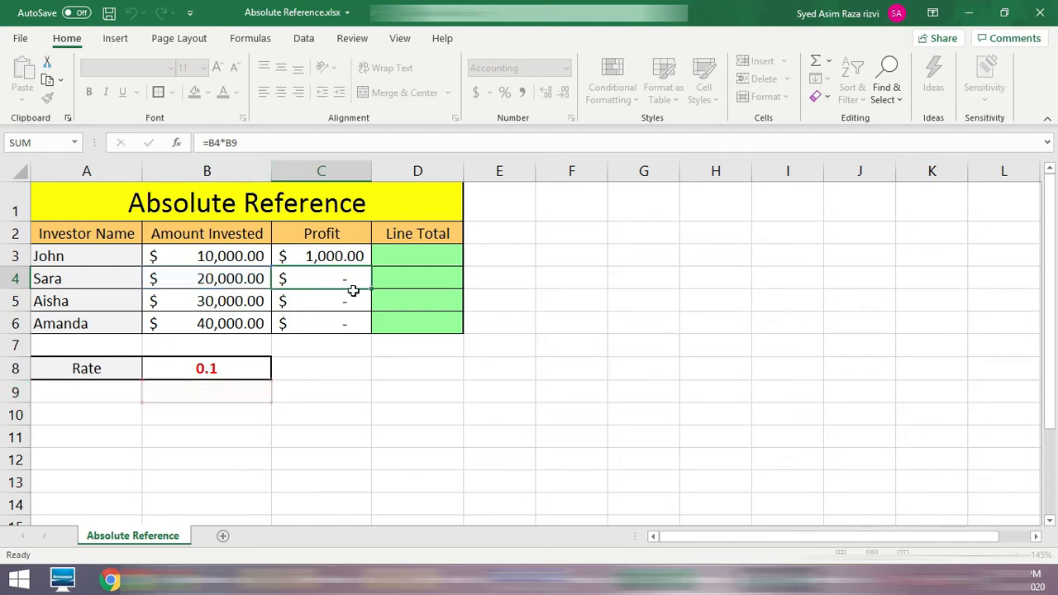
{"action": "left_click", "coordinate": [338, 295]}
{"action": "double_click", "coordinate": [342, 298]}
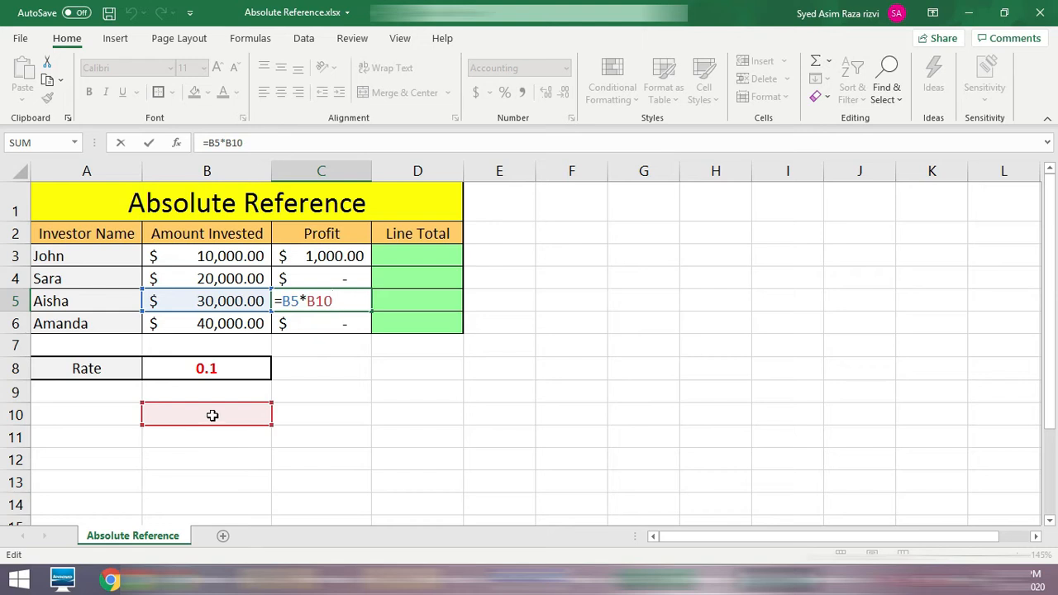
{"action": "key", "text": "Return"}
{"action": "double_click", "coordinate": [320, 323]}
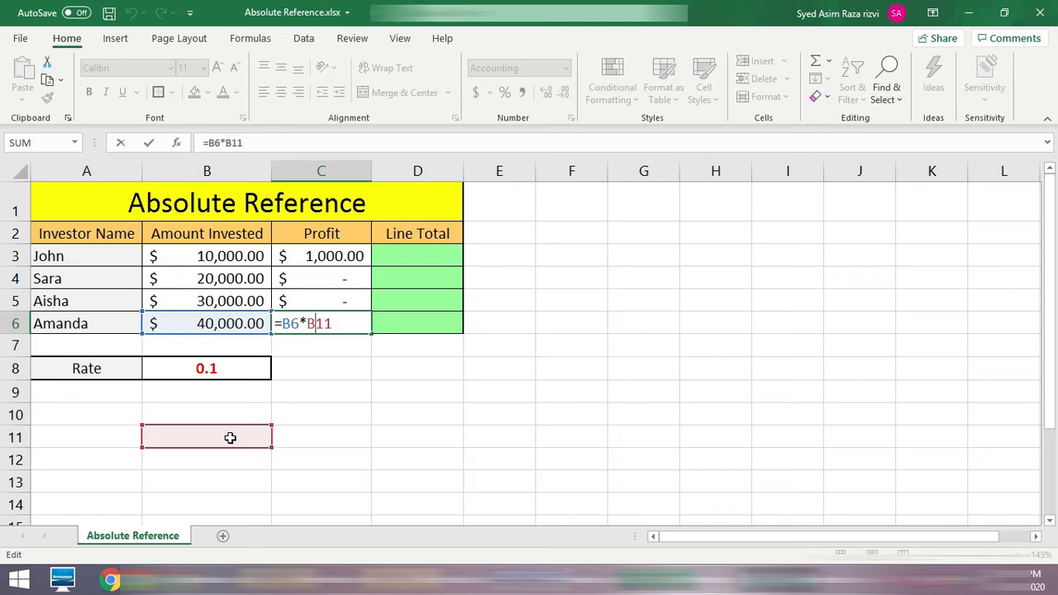
{"action": "key", "text": "Return"}
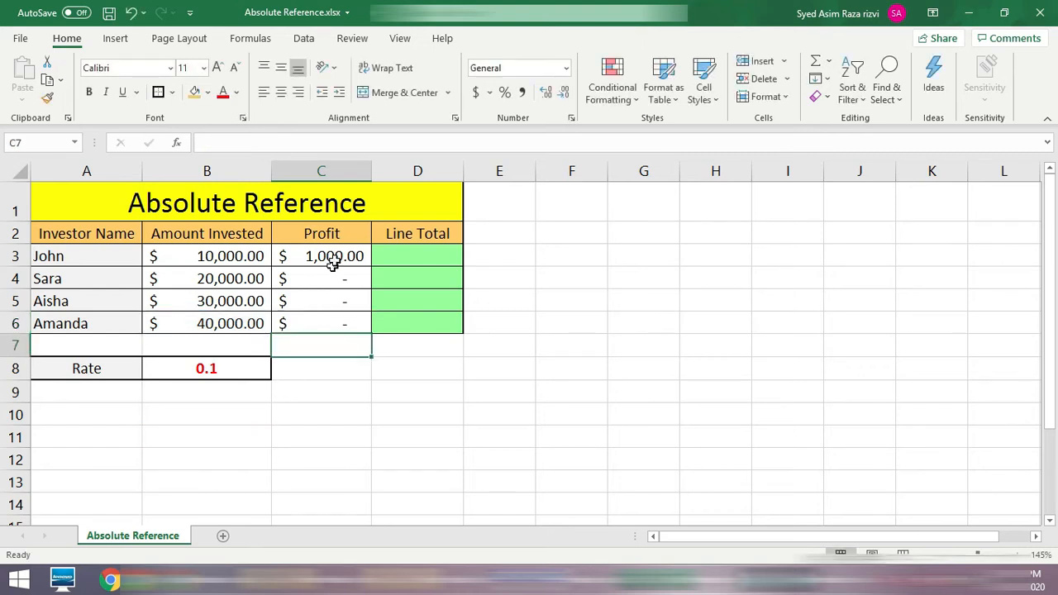
Step: Examine the rate reference in the original profit formula in C3
{"action": "left_click", "coordinate": [333, 258]}
{"action": "double_click", "coordinate": [340, 256]}
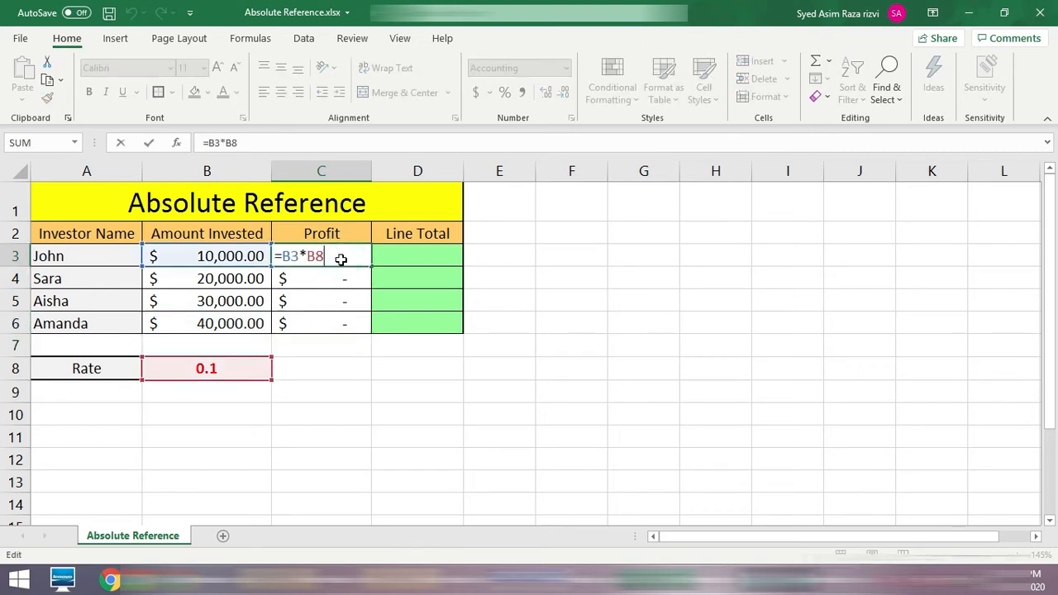
{"action": "key", "text": "Return"}
{"action": "key", "text": "Return"}
{"action": "double_click", "coordinate": [341, 255]}
{"action": "left_click_drag", "start_coordinate": [330, 256], "coordinate": [307, 258]}
{"action": "key", "text": "Return"}
Step: Recheck the rate references in the filled formulas of C4, C5 and C6
{"action": "double_click", "coordinate": [339, 280]}
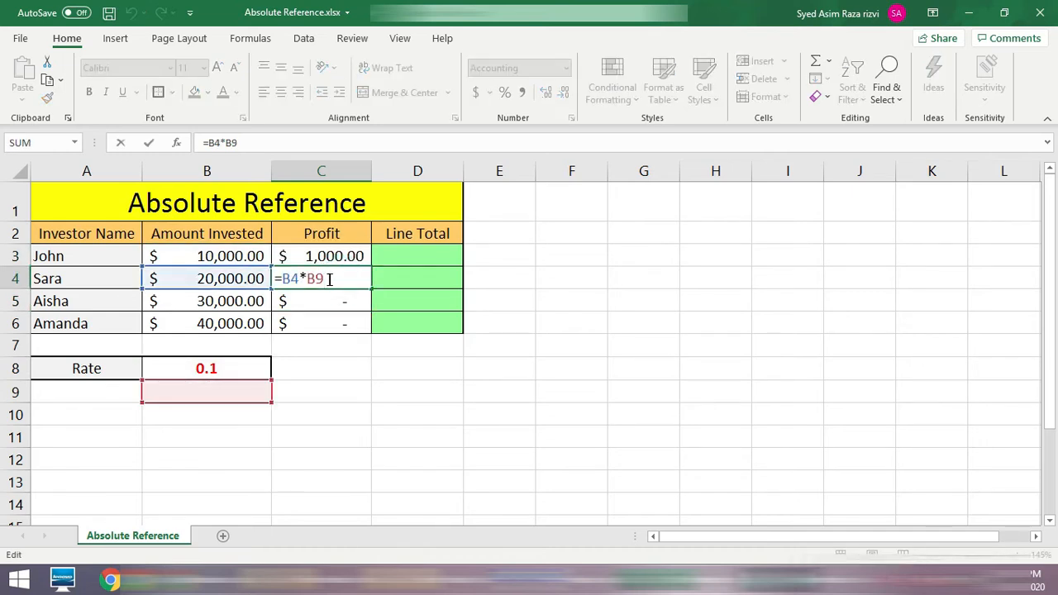
{"action": "key", "text": "Return"}
{"action": "double_click", "coordinate": [349, 300]}
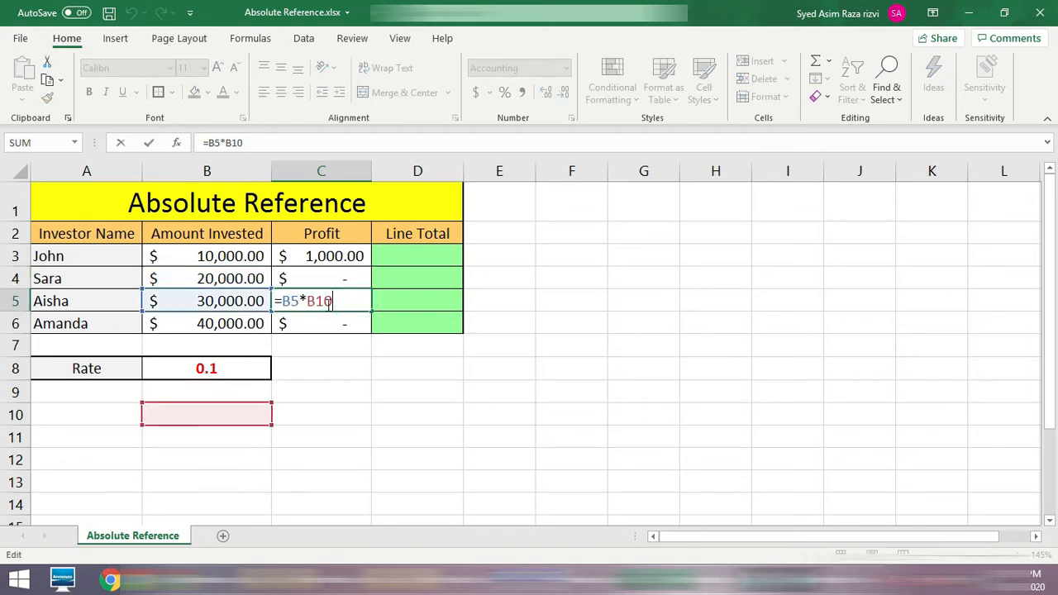
{"action": "key", "text": "Return"}
{"action": "double_click", "coordinate": [335, 323]}
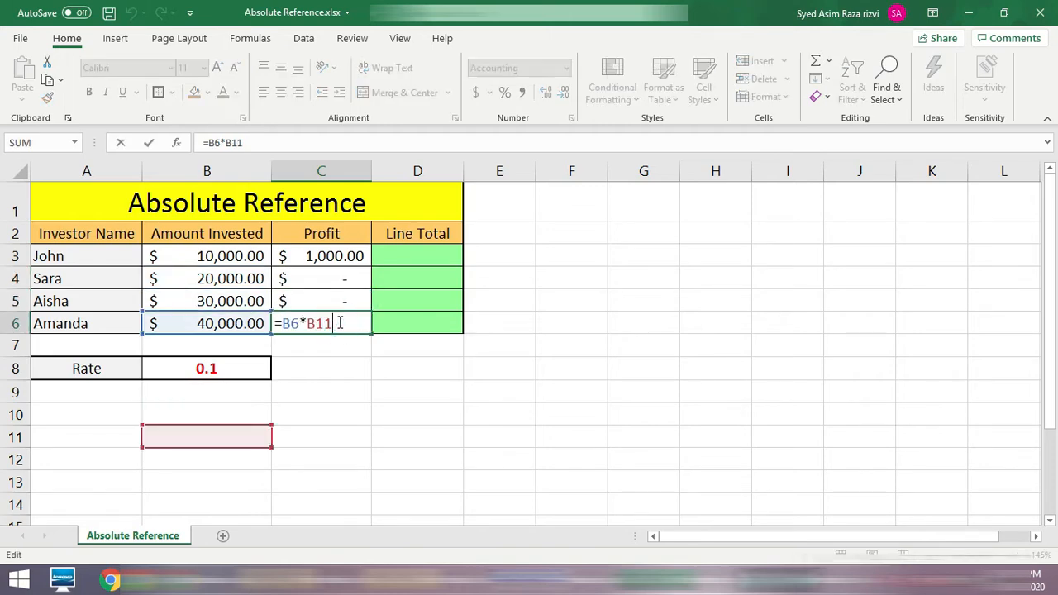
{"action": "double_click", "coordinate": [322, 323]}
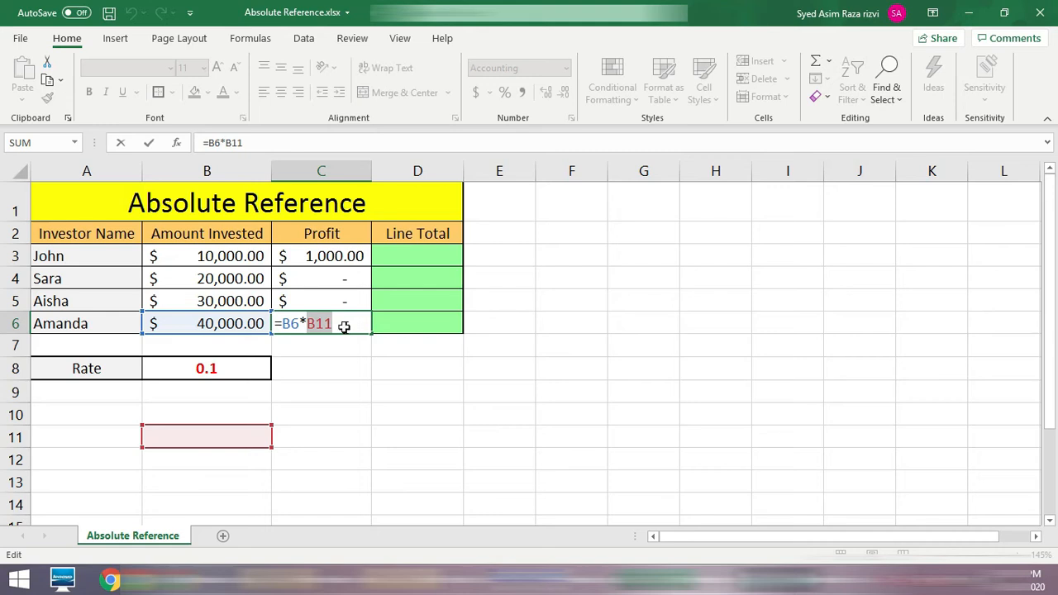
{"action": "key", "text": "Return"}
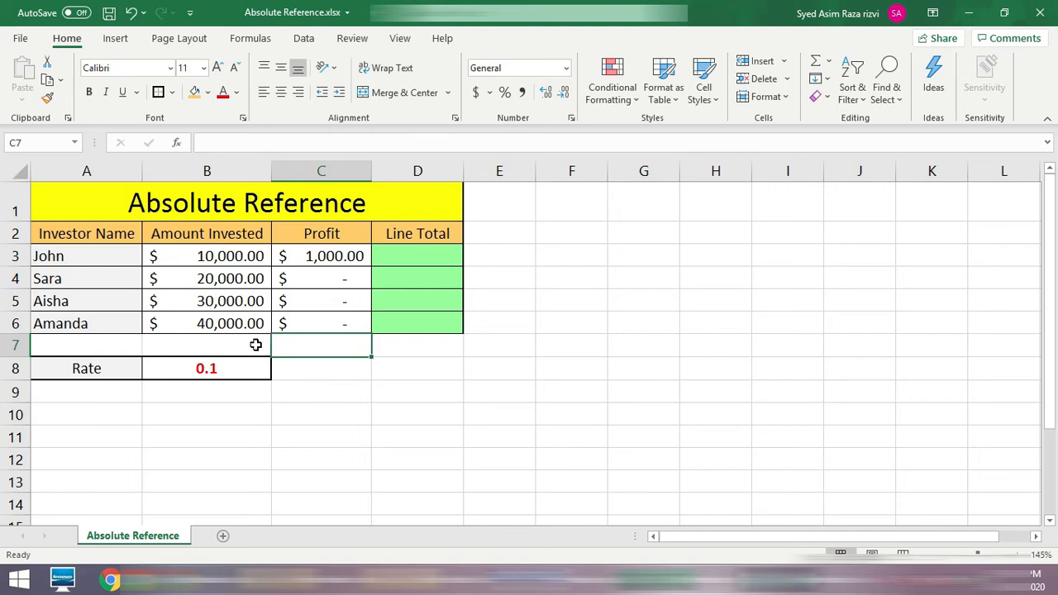
Step: Set the rate in B8 to .25 and check the profit in C3
{"action": "left_click", "coordinate": [233, 366]}
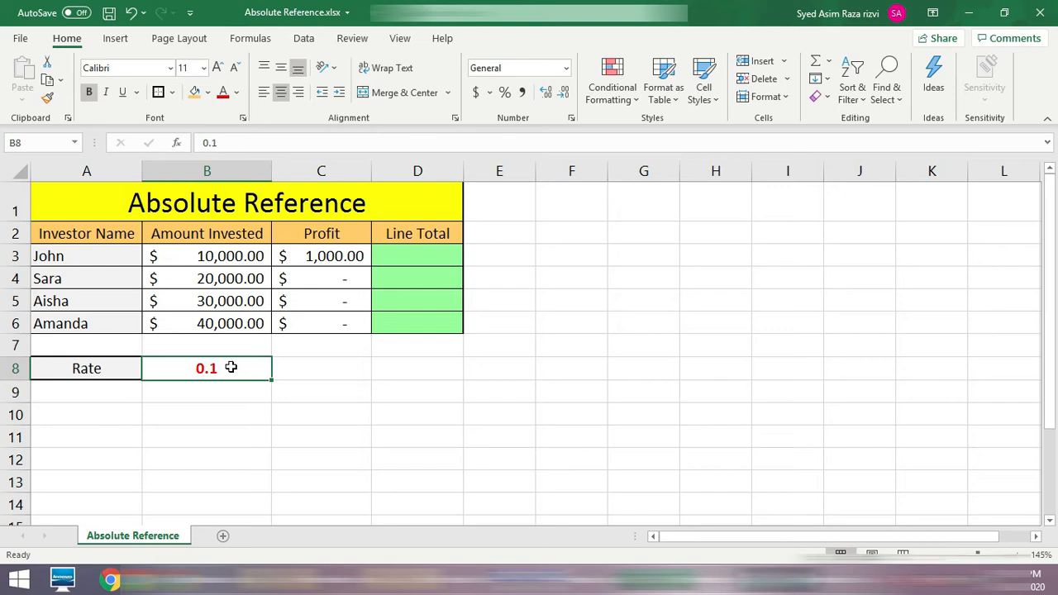
{"action": "type", "text": ".25"}
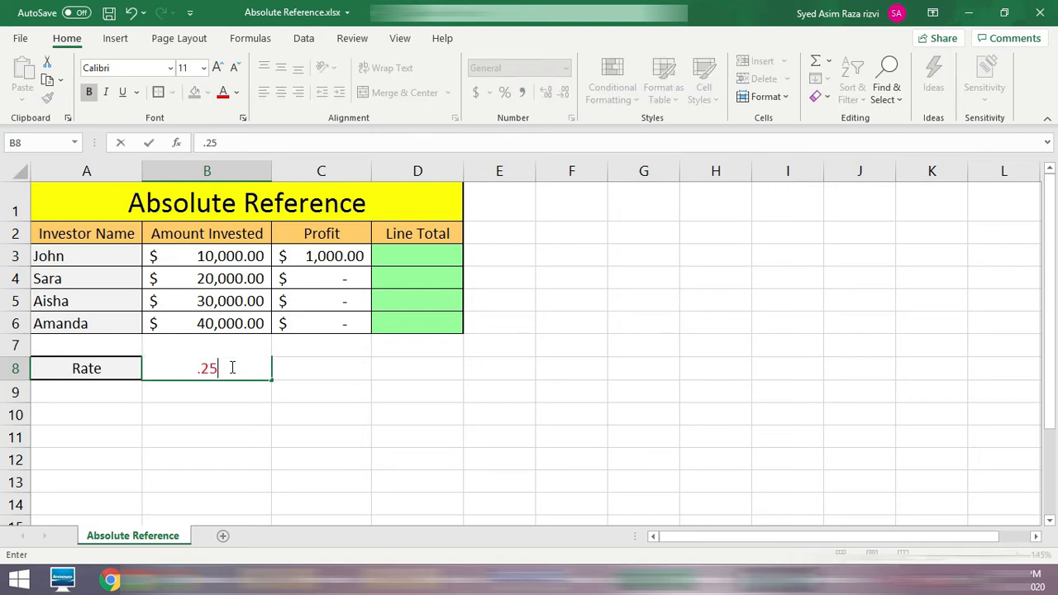
{"action": "key", "text": "Return"}
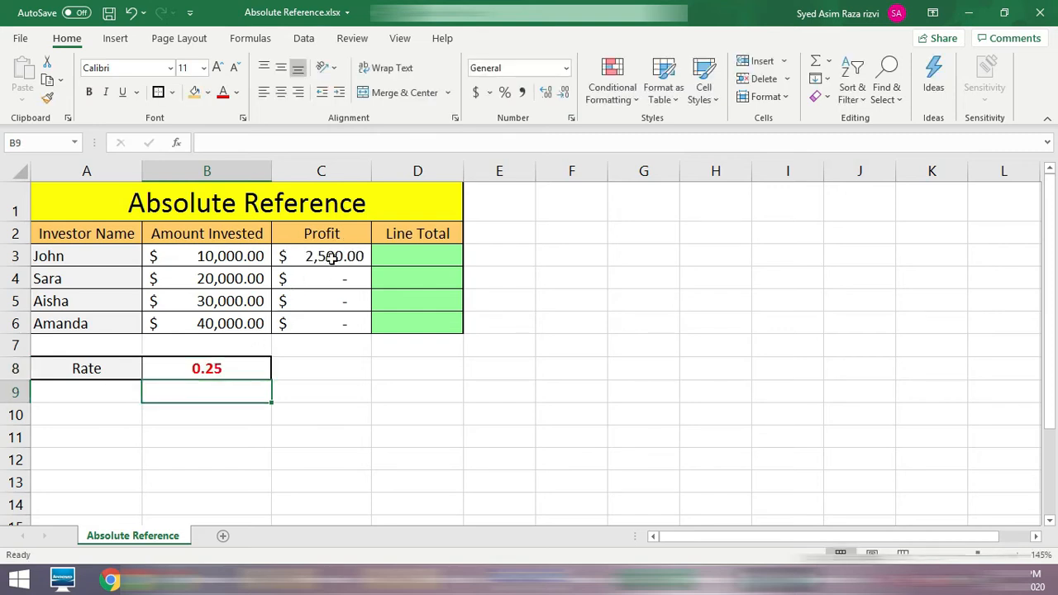
{"action": "left_click", "coordinate": [334, 250]}
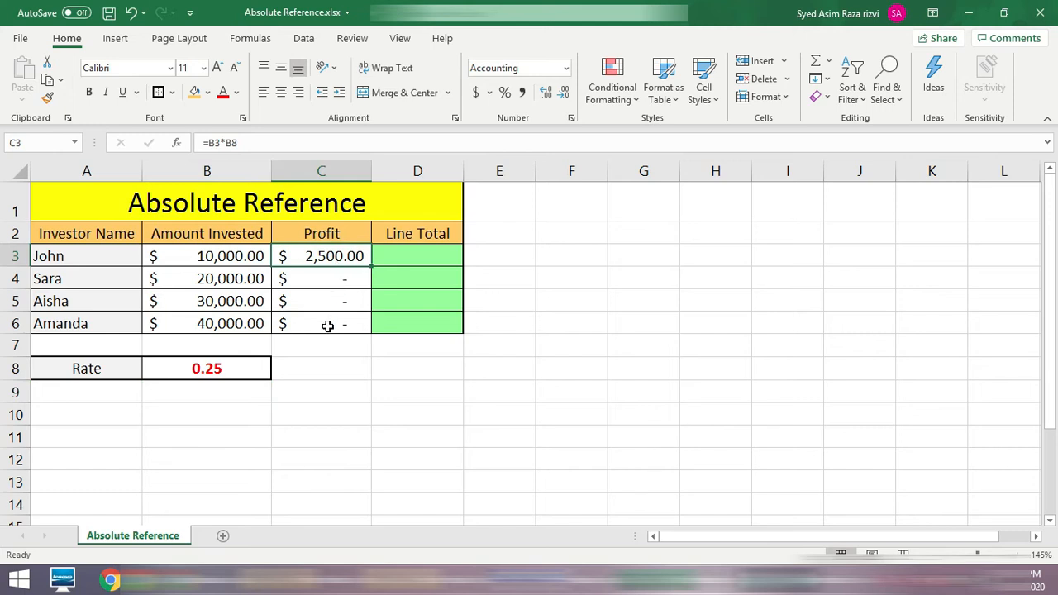
Step: Compare the cell references in the profit formulas row by row from C3 through C6
{"action": "double_click", "coordinate": [345, 254]}
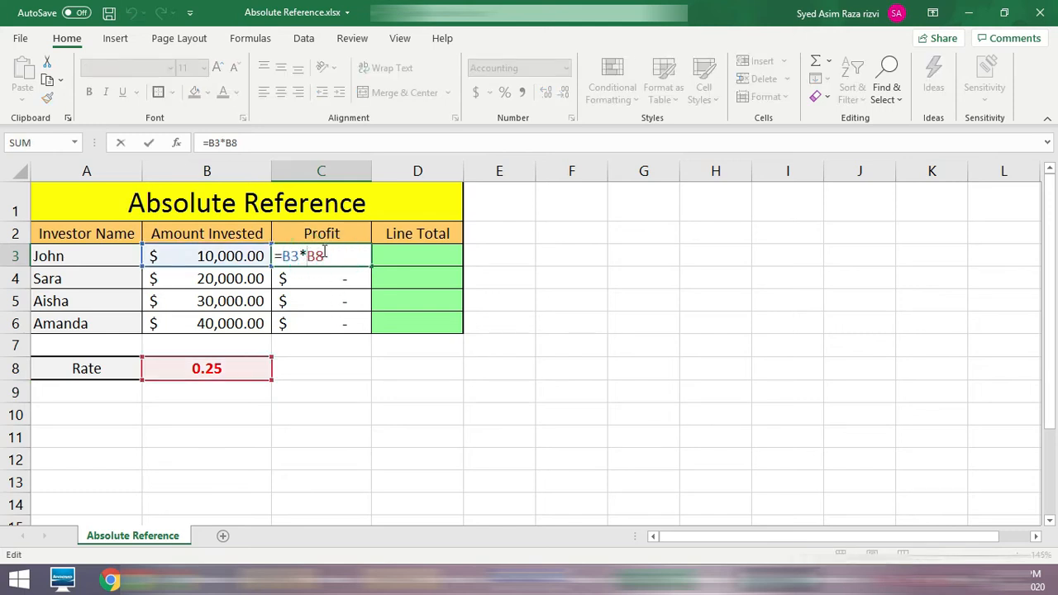
{"action": "left_click", "coordinate": [315, 255]}
{"action": "double_click", "coordinate": [309, 256]}
{"action": "key", "text": "Escape"}
{"action": "double_click", "coordinate": [339, 259]}
{"action": "key", "text": "Escape"}
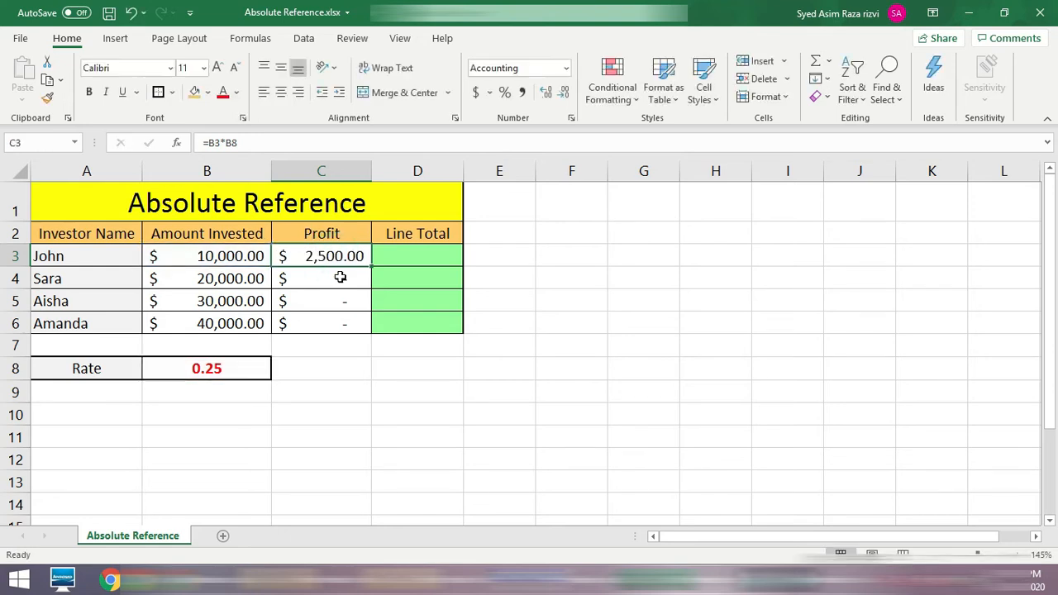
{"action": "double_click", "coordinate": [339, 277]}
{"action": "key", "text": "Escape"}
{"action": "double_click", "coordinate": [342, 299]}
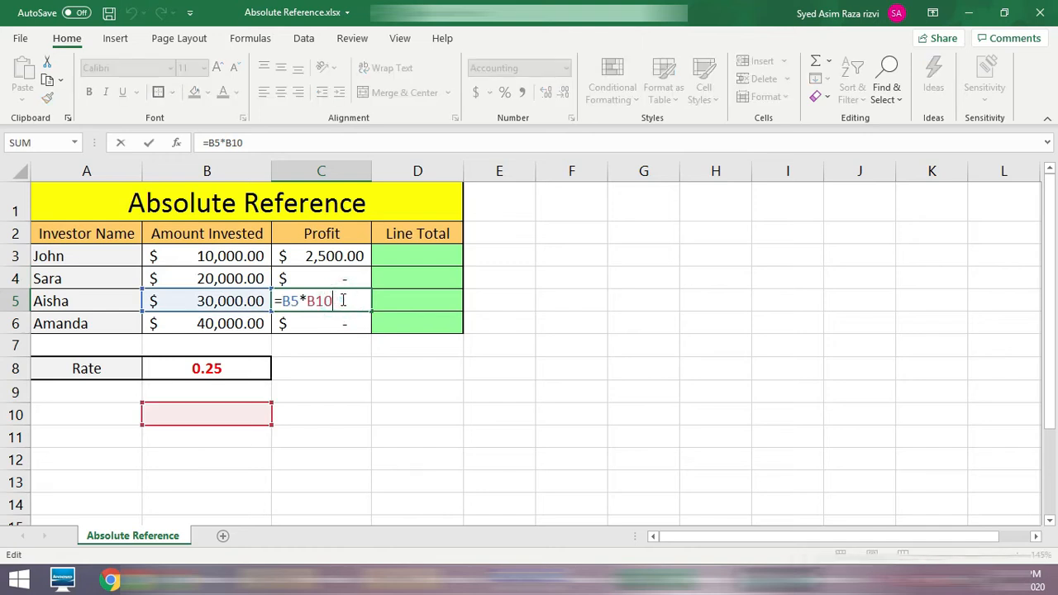
{"action": "key", "text": "Escape"}
{"action": "double_click", "coordinate": [350, 323]}
{"action": "key", "text": "Escape"}
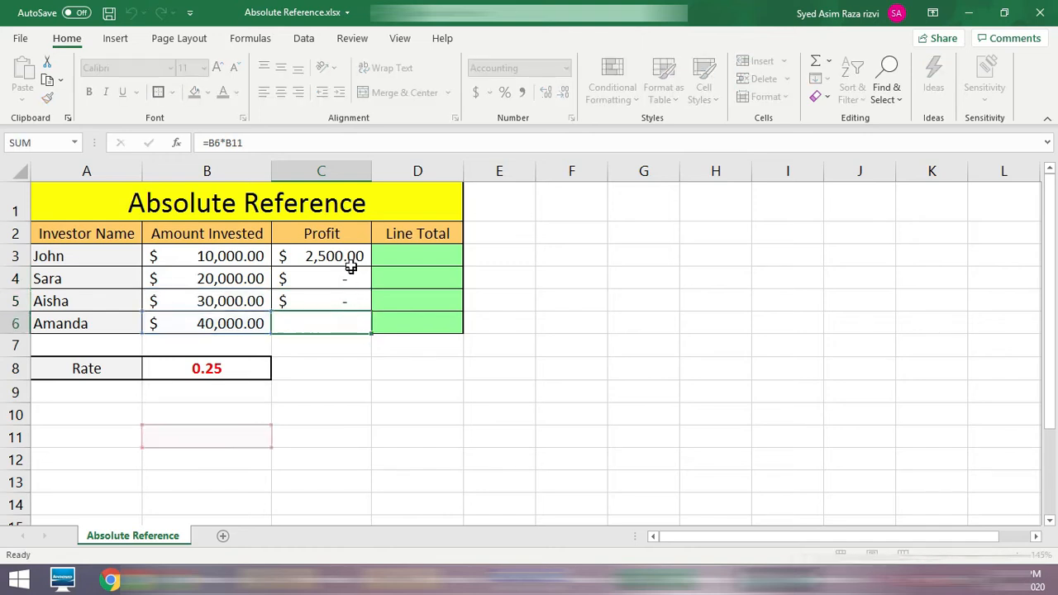
Step: Make the rate reference in C3 absolute, giving =B3*$B$8, and fill the formula down through C6
{"action": "double_click", "coordinate": [353, 258]}
{"action": "left_click", "coordinate": [306, 255]}
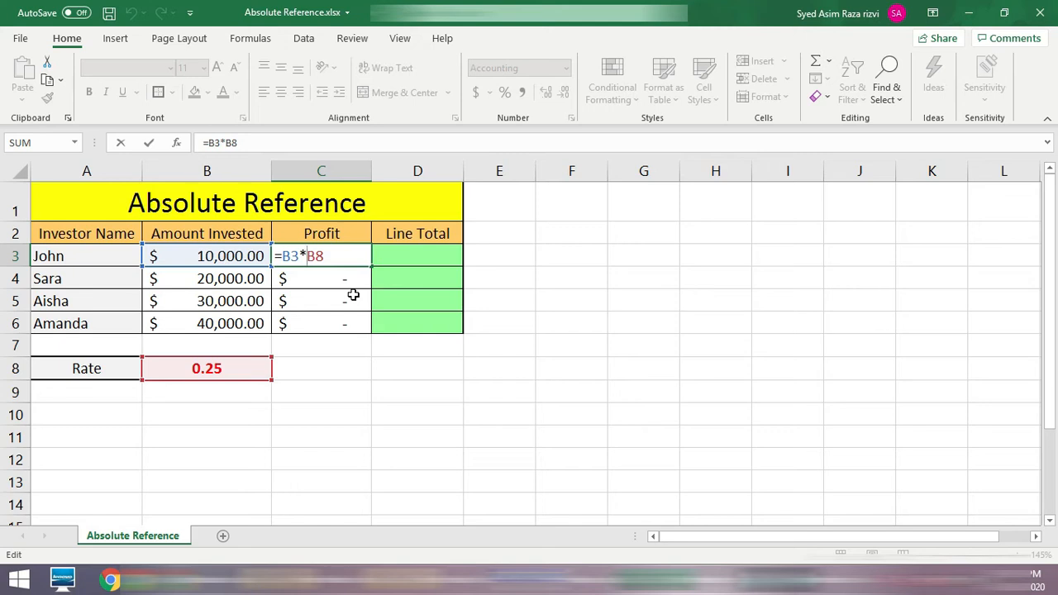
{"action": "type", "text": "$B$"}
{"action": "key", "text": "Return"}
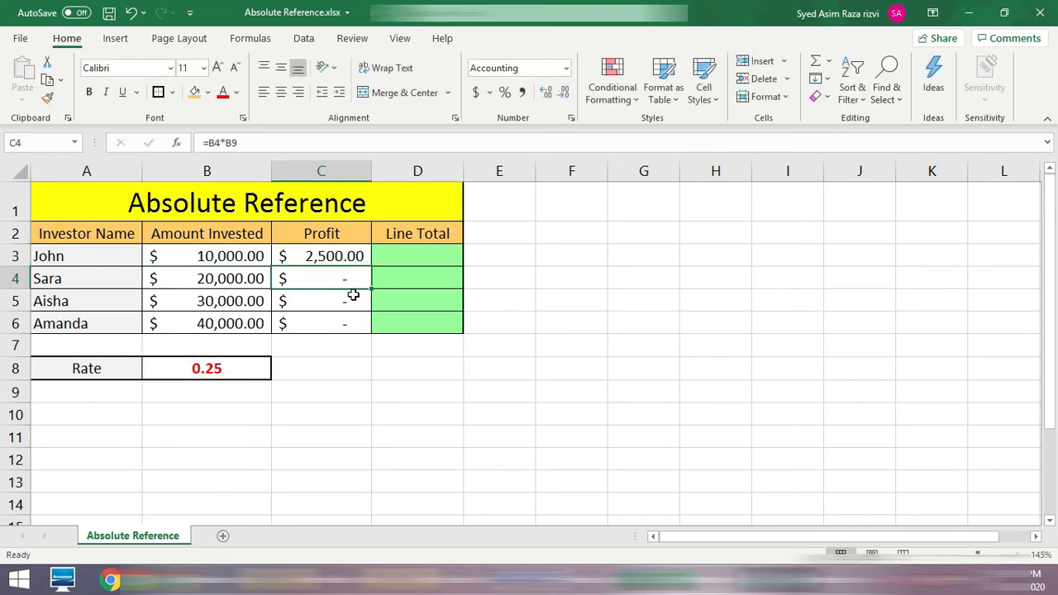
{"action": "left_click", "coordinate": [351, 257]}
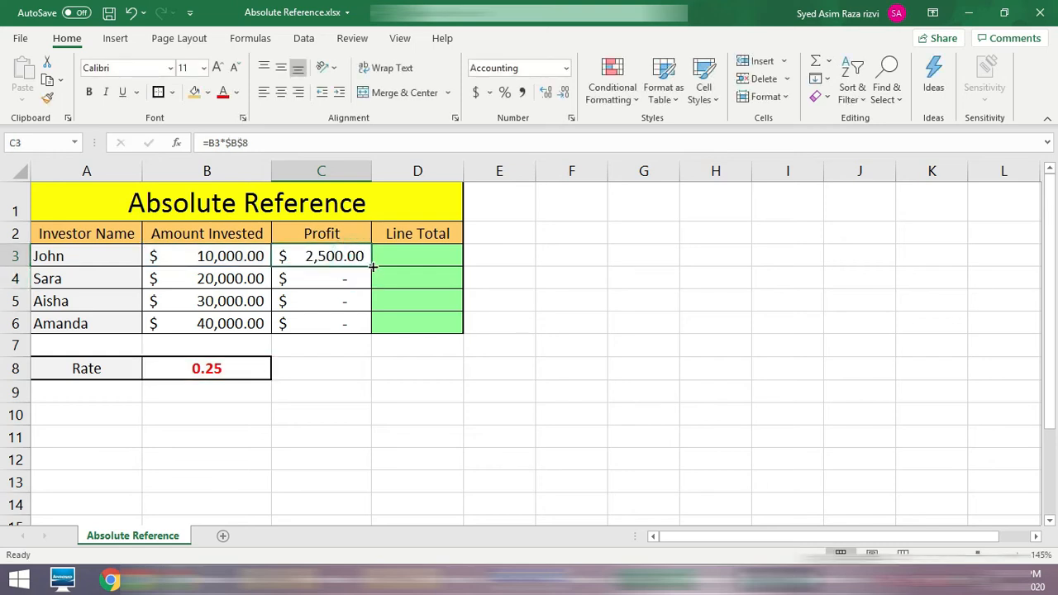
{"action": "left_click_drag", "start_coordinate": [372, 267], "coordinate": [356, 344]}
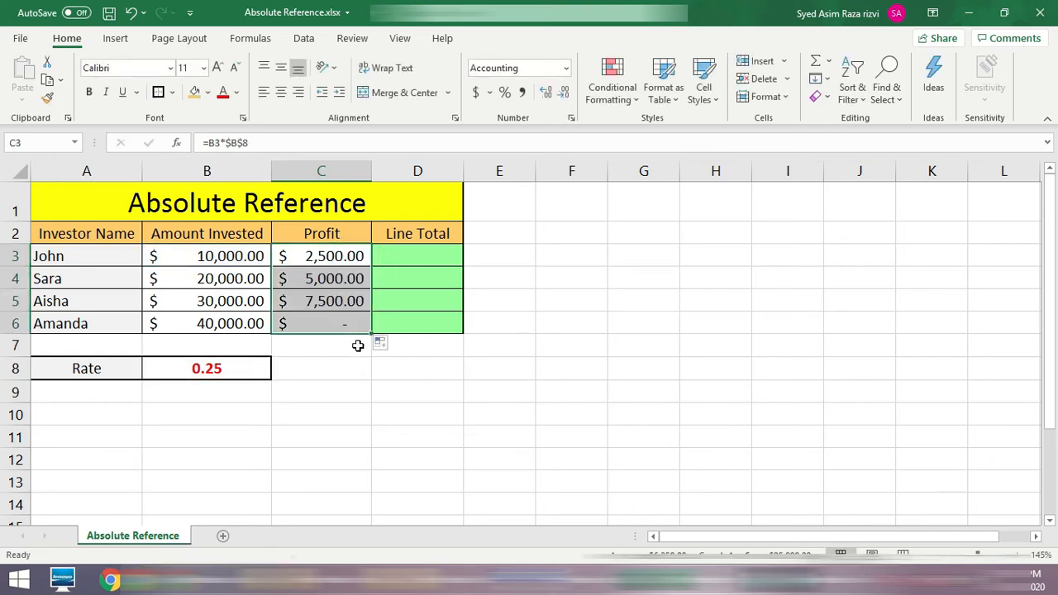
Step: Verify the row references and the fixed rate reference $B$8 in the profit formulas of C3 to C6
{"action": "double_click", "coordinate": [328, 255]}
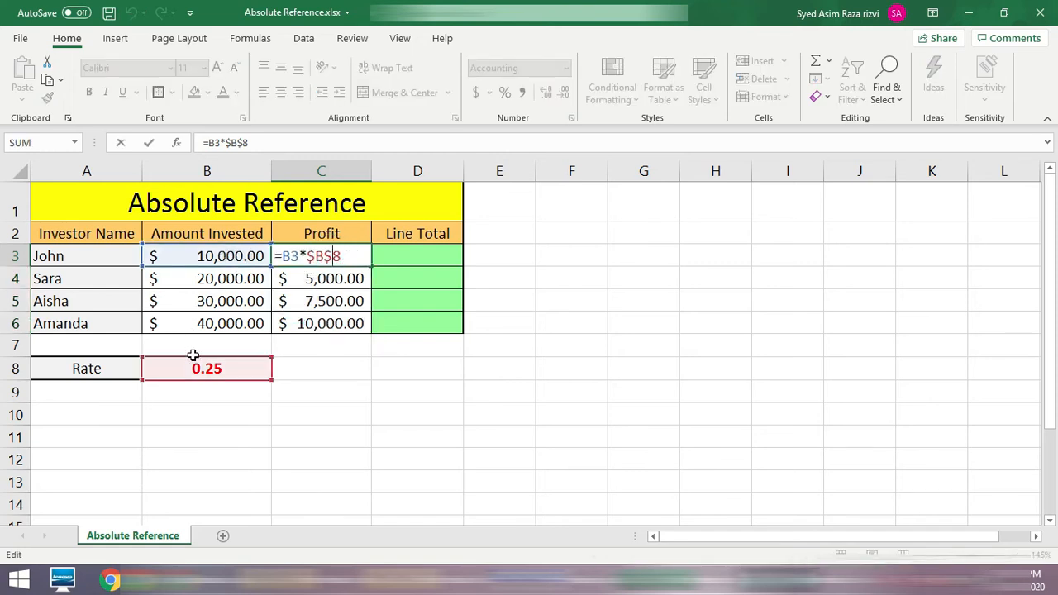
{"action": "key", "text": "Escape"}
{"action": "left_click", "coordinate": [317, 281]}
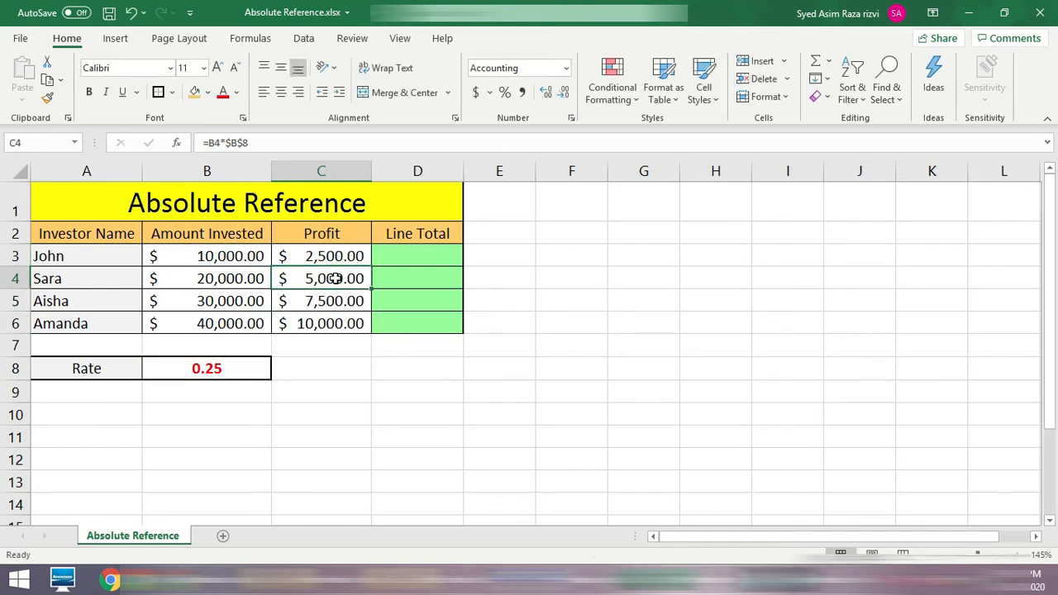
{"action": "double_click", "coordinate": [335, 278]}
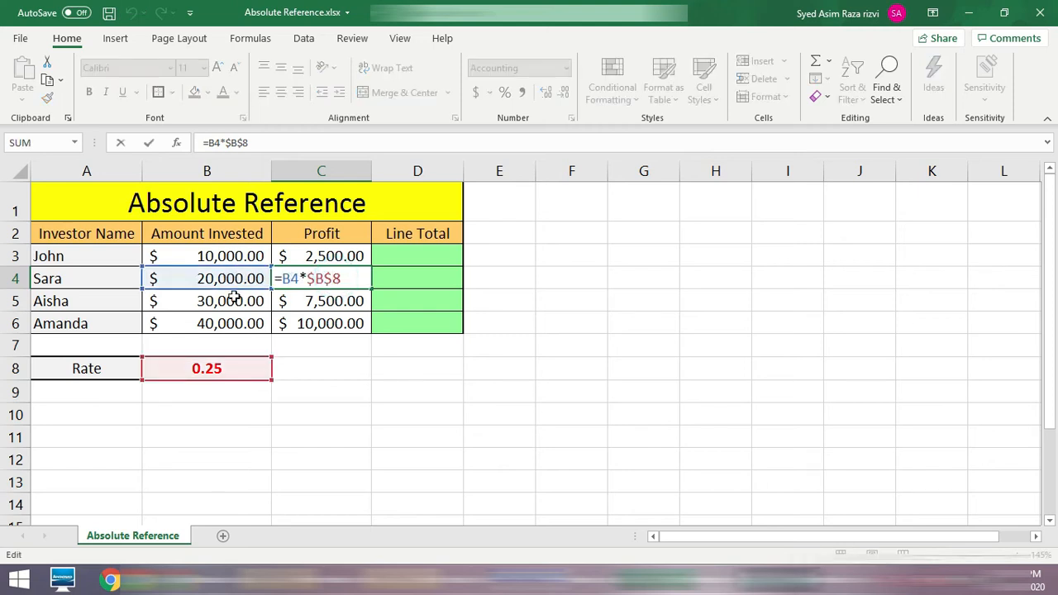
{"action": "key", "text": "Escape"}
{"action": "left_click", "coordinate": [334, 300]}
{"action": "double_click", "coordinate": [335, 301]}
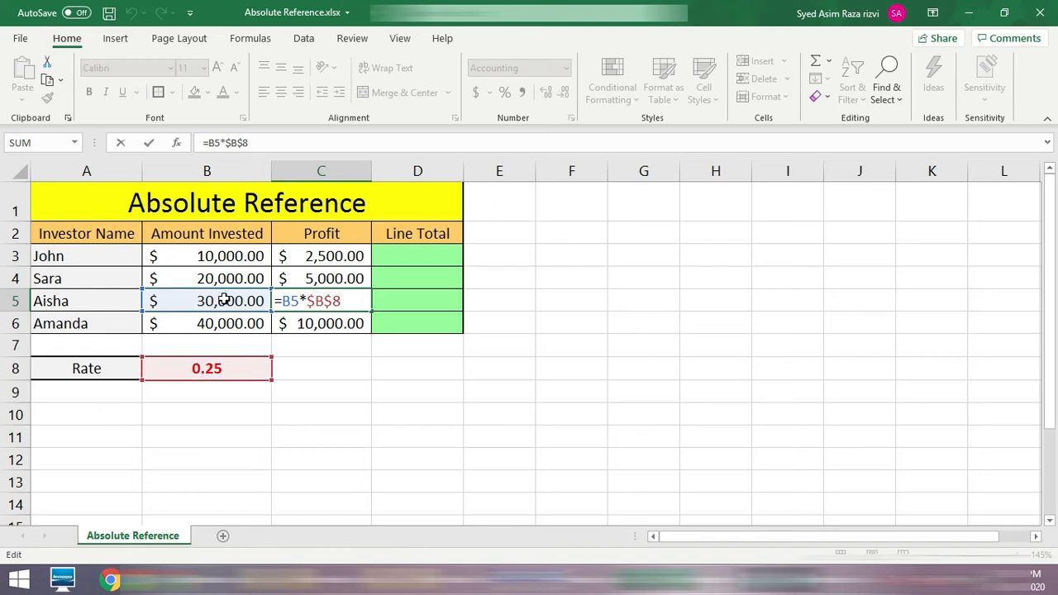
{"action": "left_click", "coordinate": [325, 324]}
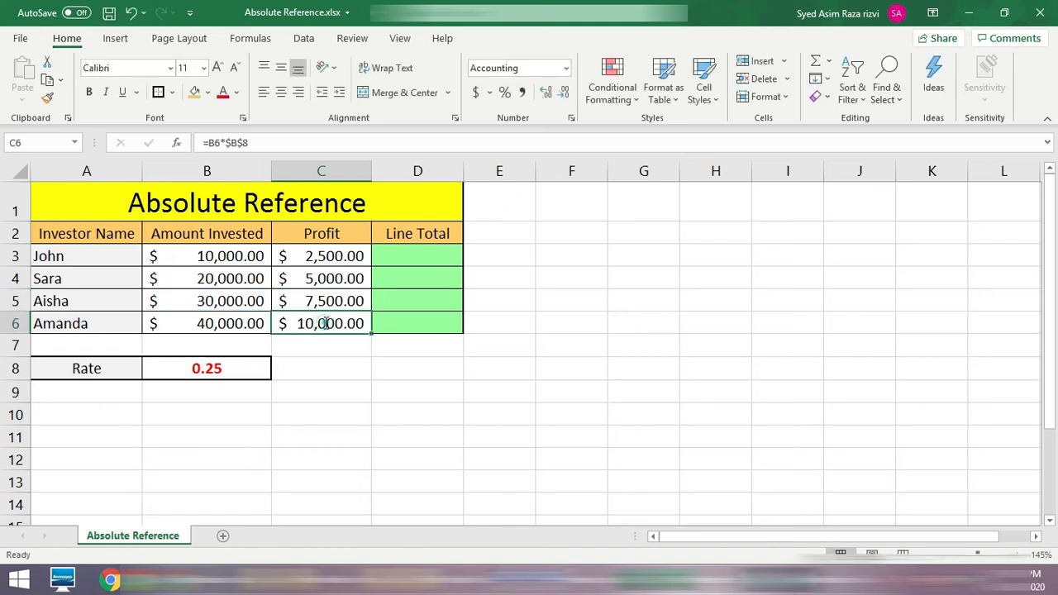
Step: Check the profit formulas from C6 up to C3 for their row references and the fixed rate reference $B$8
{"action": "double_click", "coordinate": [325, 324]}
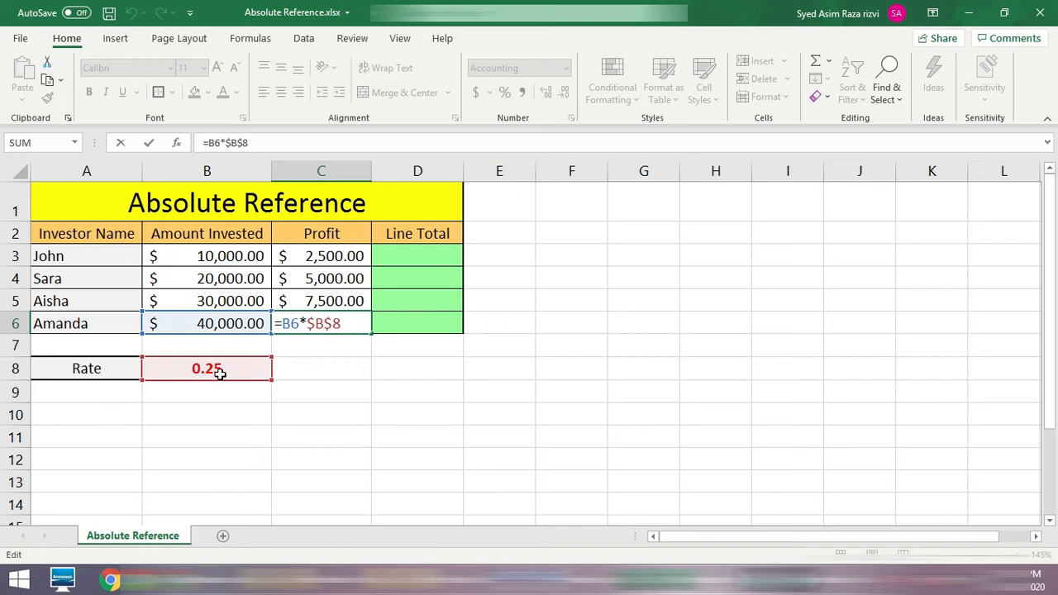
{"action": "key", "text": "Return"}
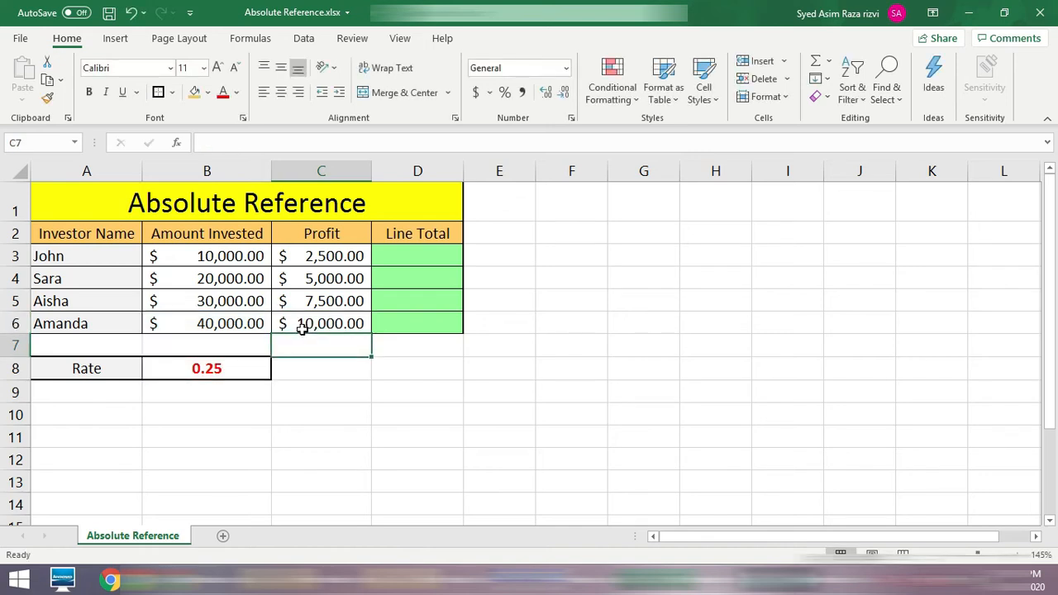
{"action": "left_click", "coordinate": [330, 323]}
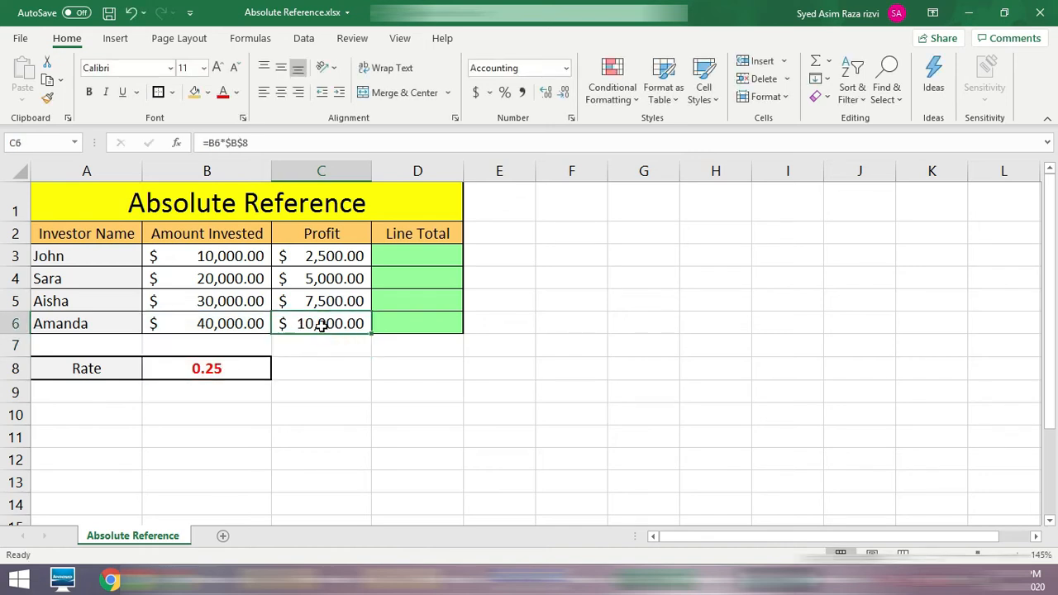
{"action": "left_click", "coordinate": [331, 300]}
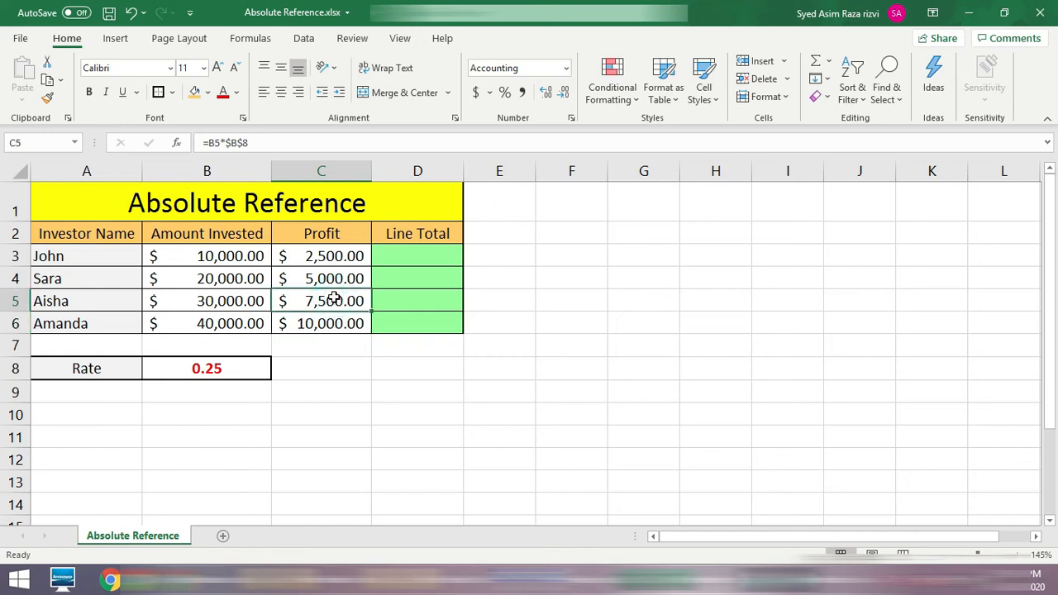
{"action": "left_click", "coordinate": [337, 276]}
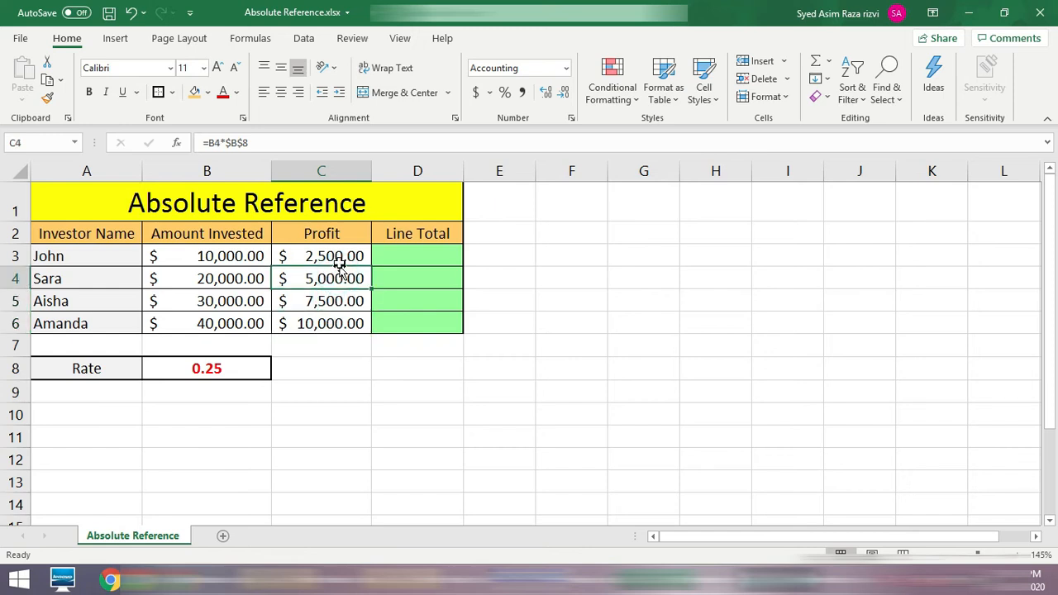
{"action": "left_click", "coordinate": [338, 258]}
Step: Set the rate in B8 to .5 to test the profit formulas
{"action": "left_click", "coordinate": [225, 367]}
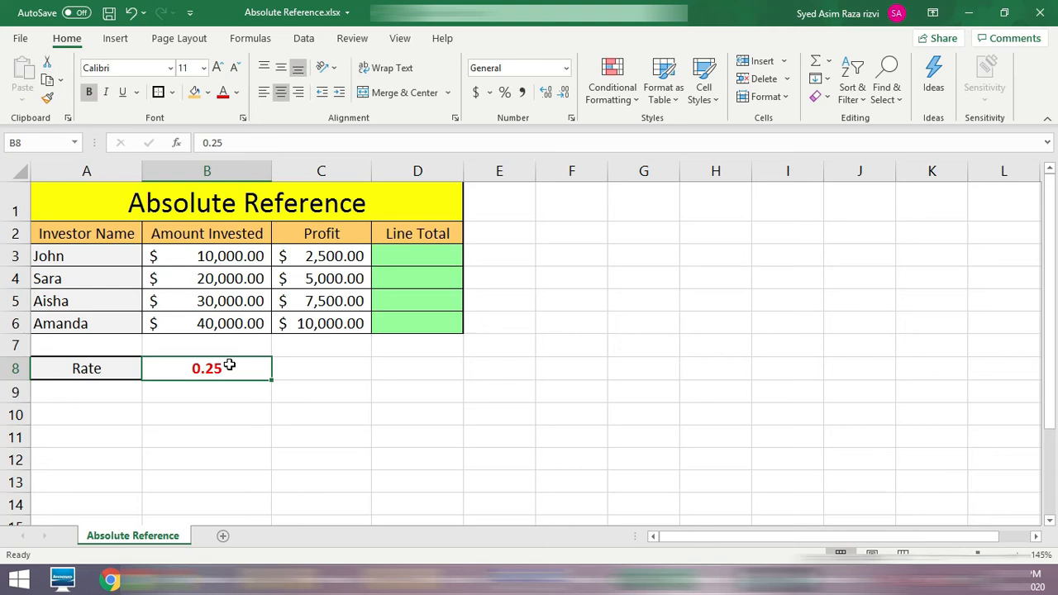
{"action": "key", "text": "Delete"}
{"action": "type", "text": "50"}
{"action": "key", "text": "BackSpace"}
{"action": "key", "text": "BackSpace"}
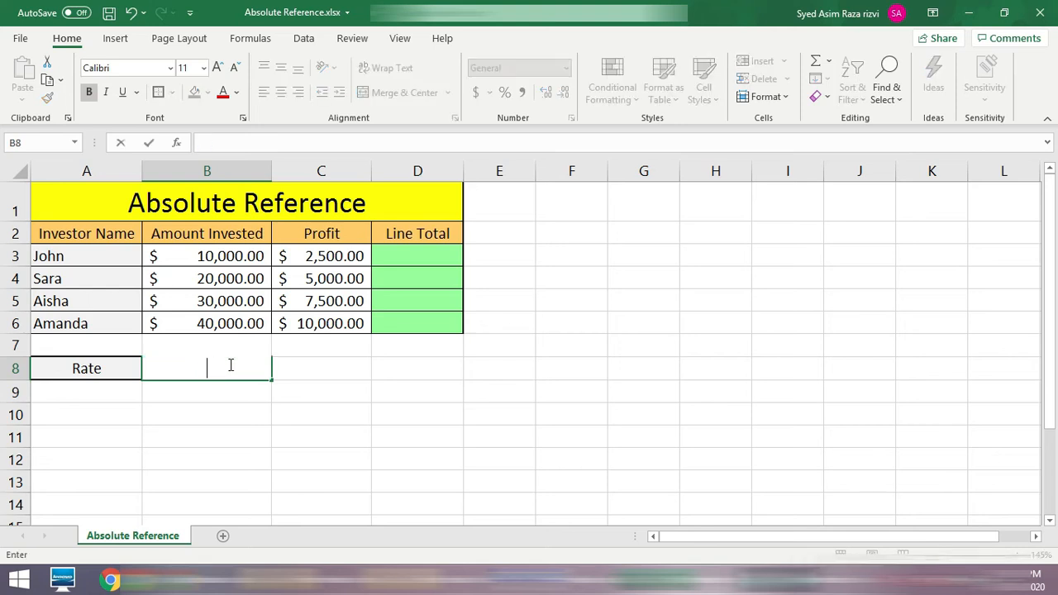
{"action": "type", "text": ".5"}
{"action": "key", "text": "Return"}
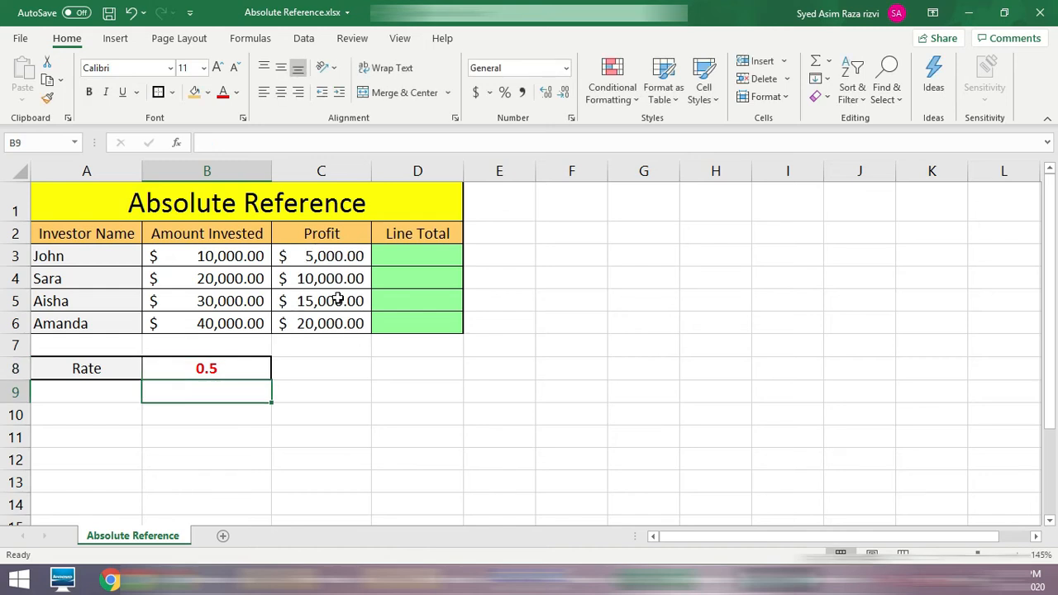
Step: Change the rate in B8 to 1 and compare the profits with the invested amounts
{"action": "left_click", "coordinate": [246, 367]}
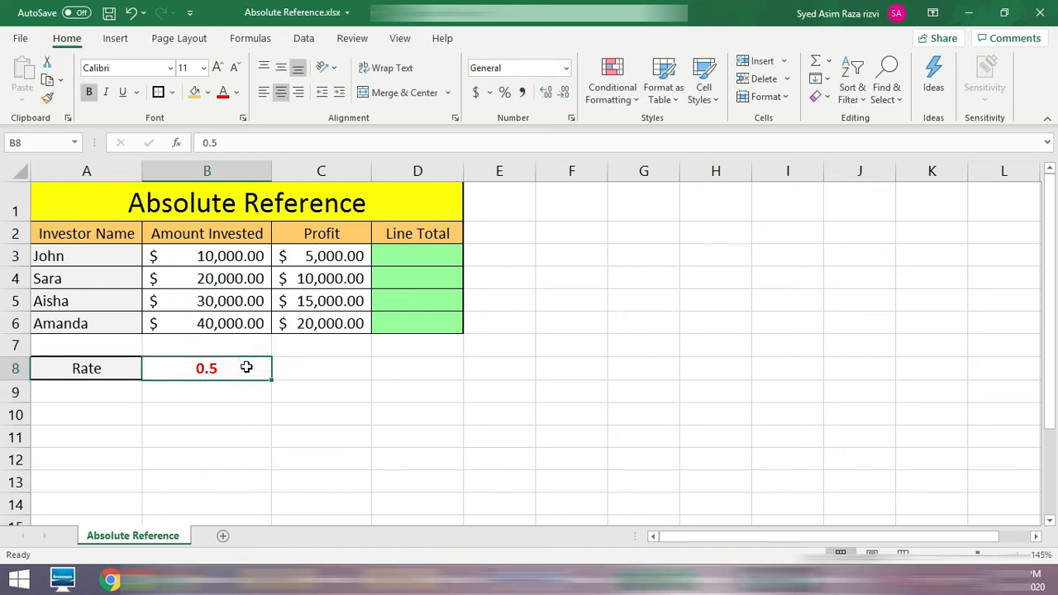
{"action": "type", "text": "1"}
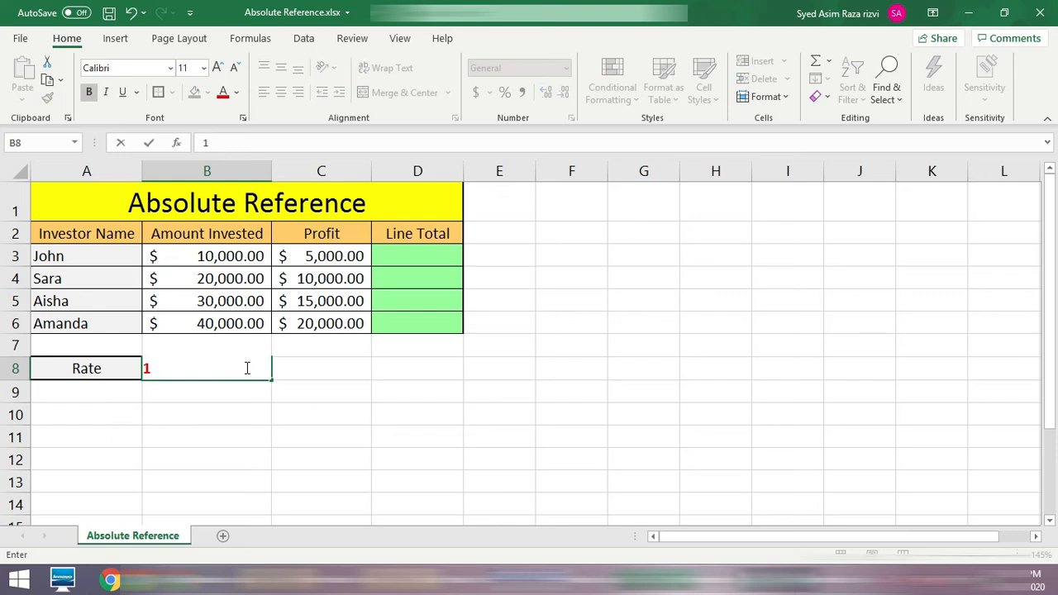
{"action": "key", "text": "Return"}
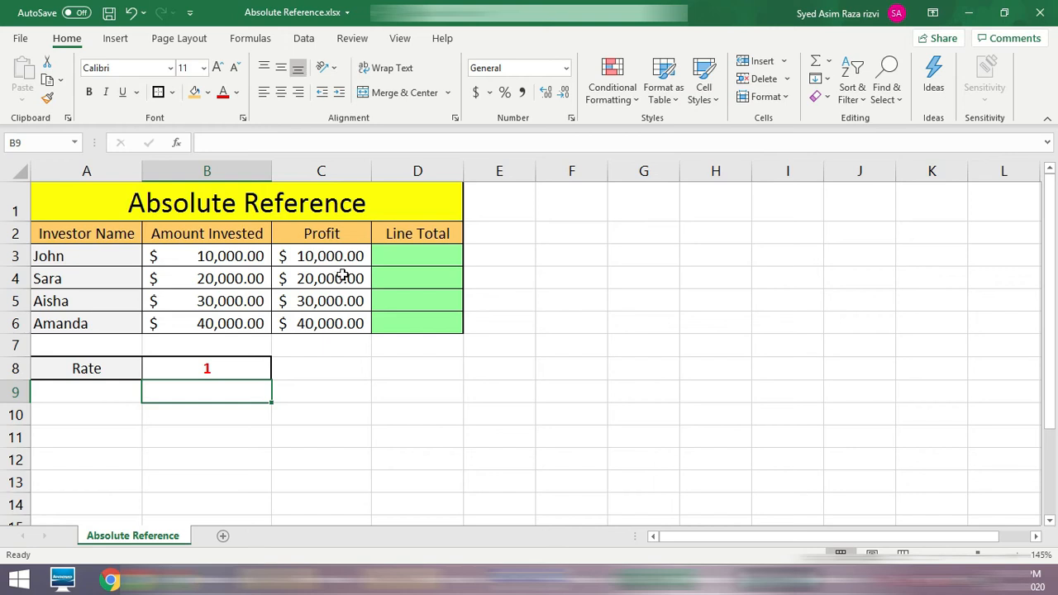
Step: Enter the formula =B3+C3 in D3 to add the invested amount and profit as the line total
{"action": "left_click", "coordinate": [423, 254]}
{"action": "type", "text": "="}
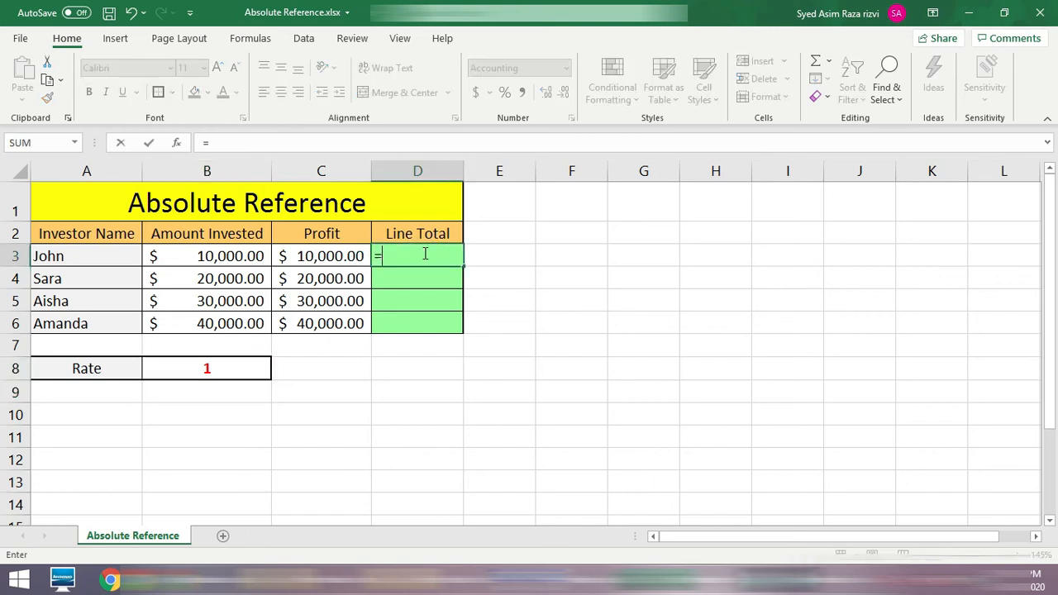
{"action": "left_click", "coordinate": [248, 258]}
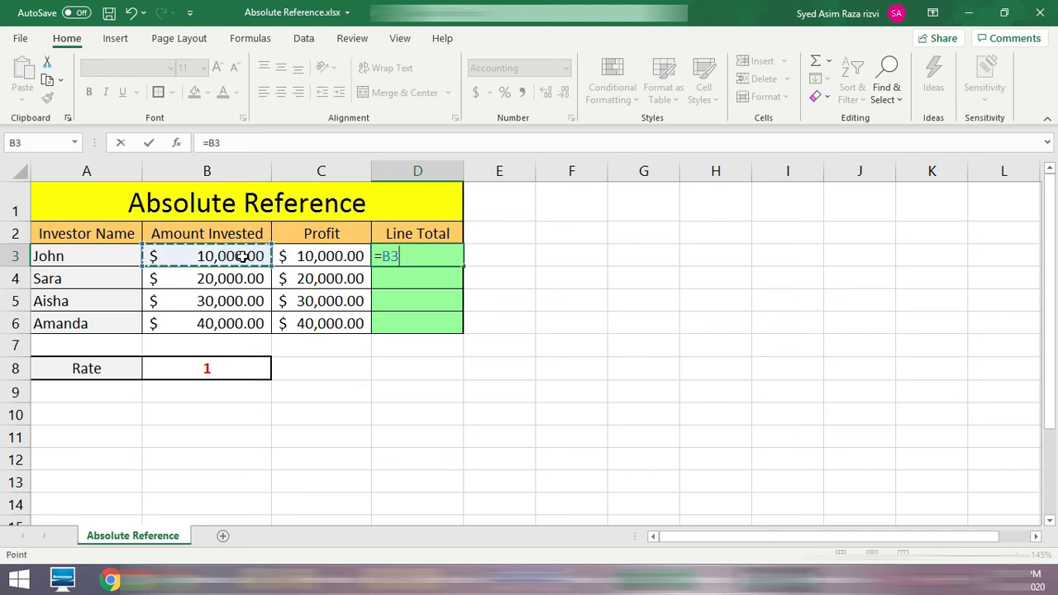
{"action": "type", "text": "+"}
{"action": "left_click", "coordinate": [348, 256]}
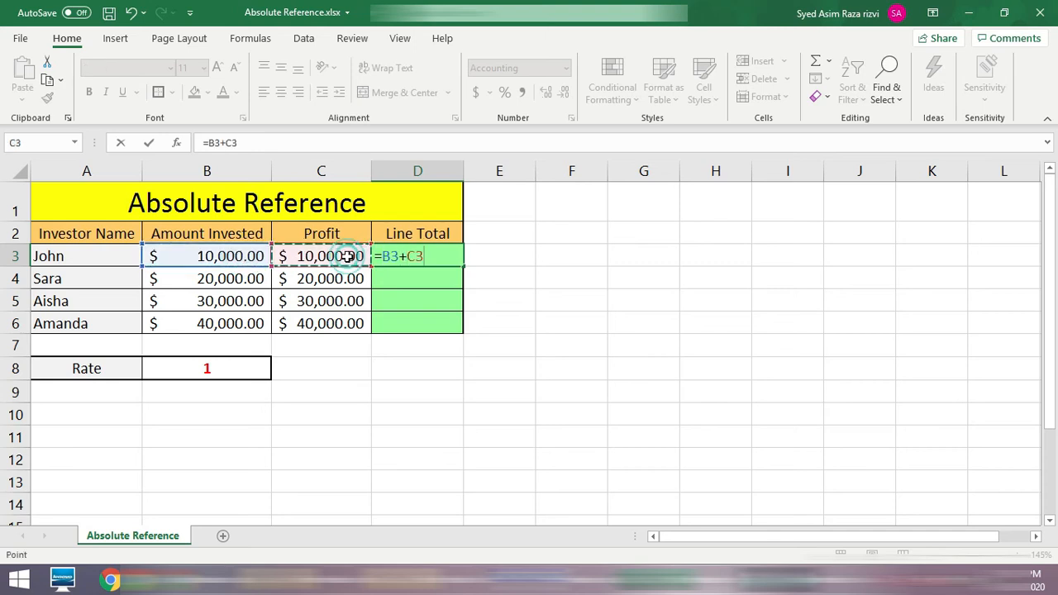
{"action": "key", "text": "Return"}
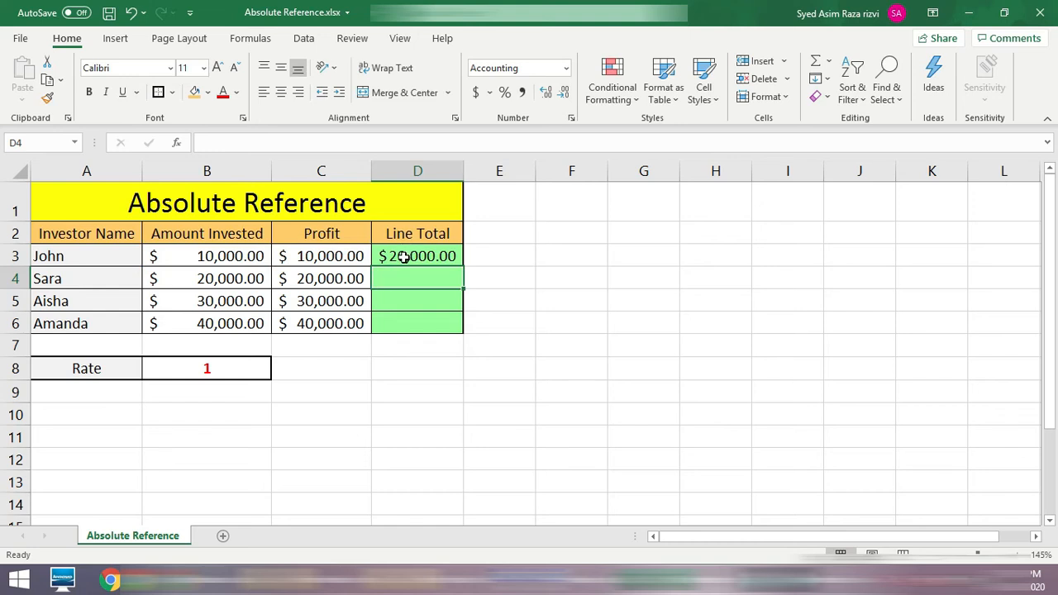
Step: Fill the line total formula from D3 down through D6 and check the row 6 total against its amount and profit
{"action": "left_click", "coordinate": [405, 255]}
{"action": "left_click", "coordinate": [206, 258]}
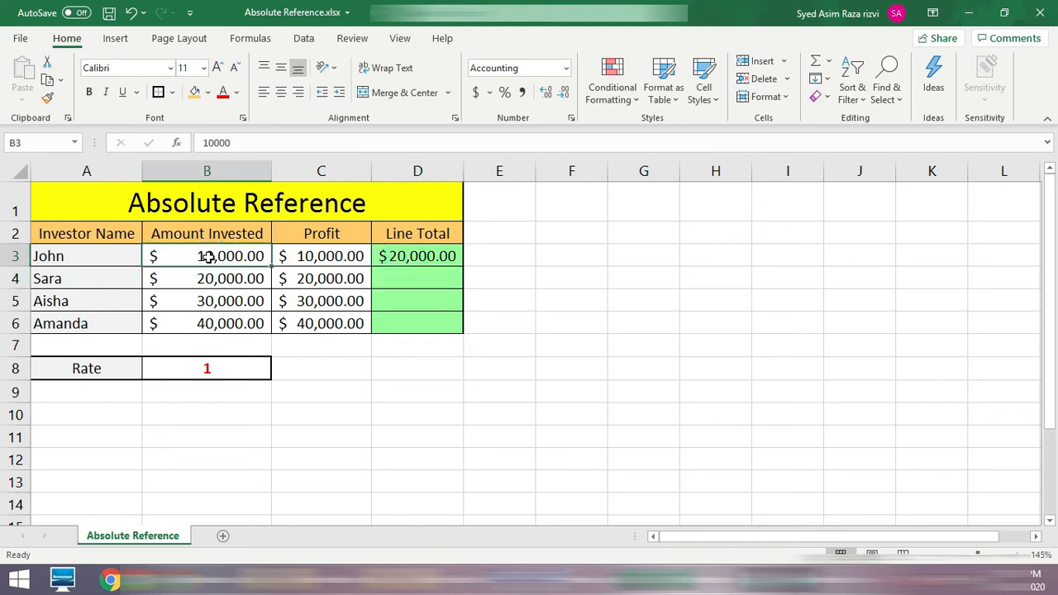
{"action": "left_click", "coordinate": [417, 254]}
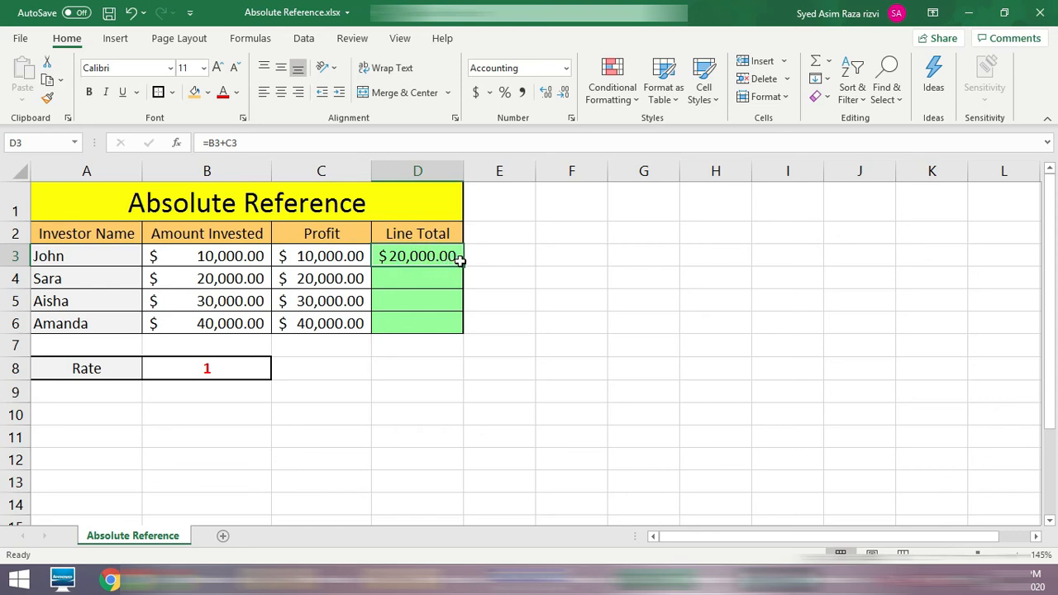
{"action": "left_click_drag", "start_coordinate": [463, 266], "coordinate": [457, 336]}
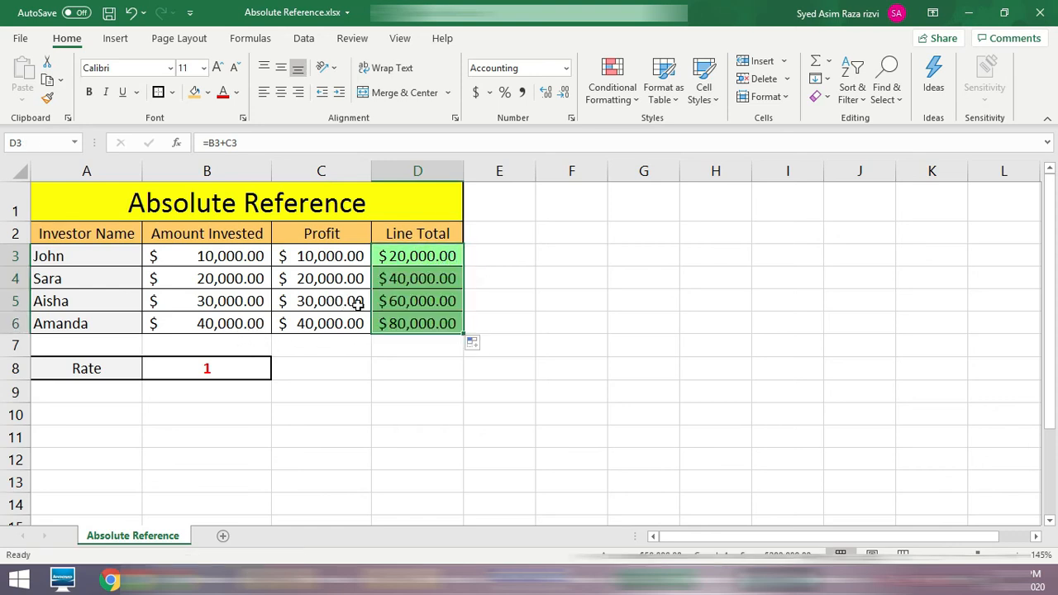
{"action": "left_click", "coordinate": [221, 322]}
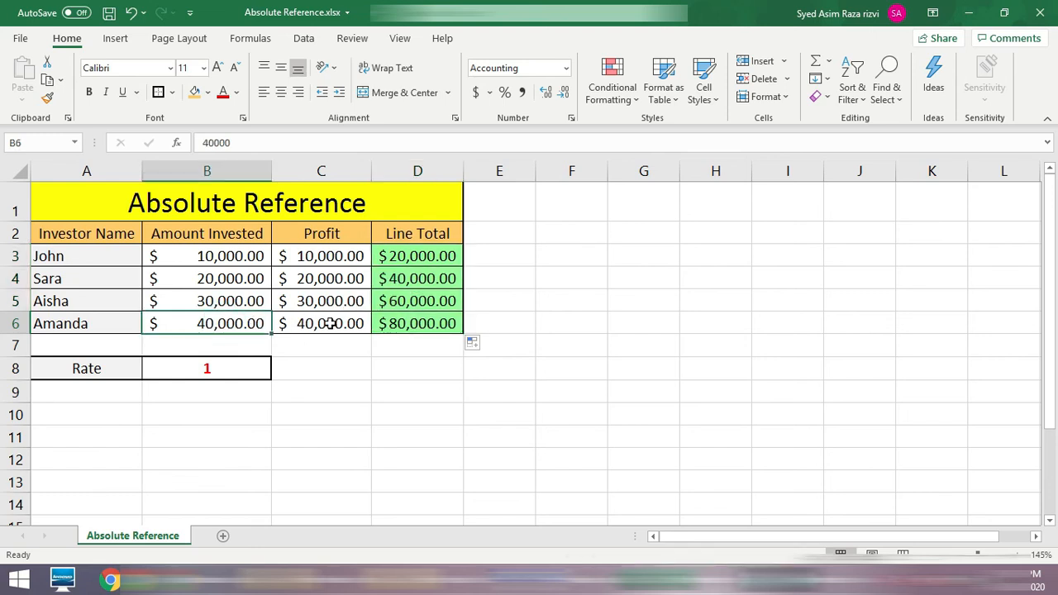
{"action": "left_click", "coordinate": [335, 323]}
{"action": "left_click", "coordinate": [419, 325]}
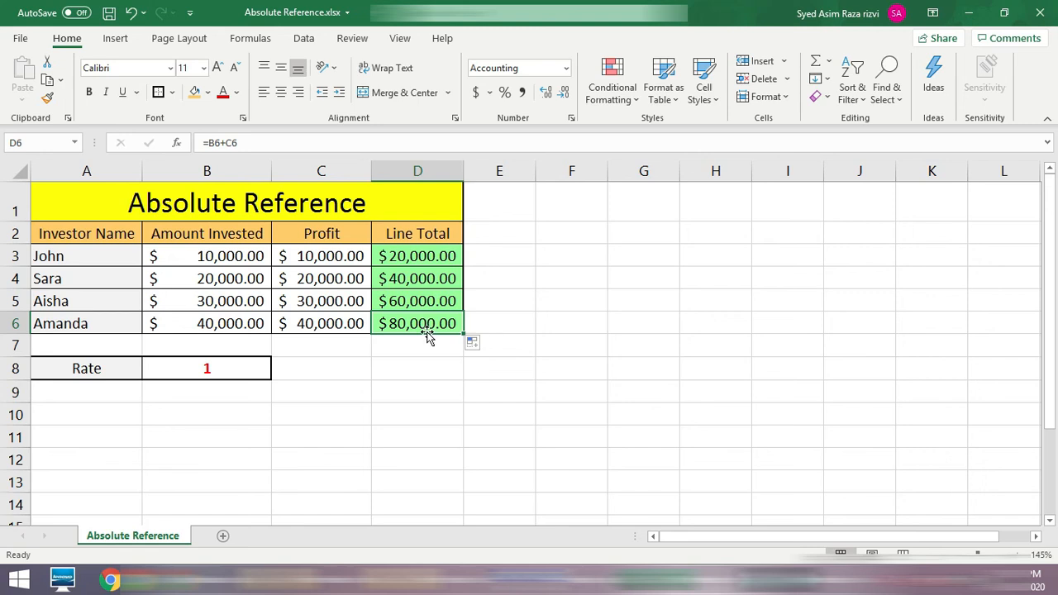
Step: Set the rate in B8 to .25
{"action": "left_click", "coordinate": [226, 368]}
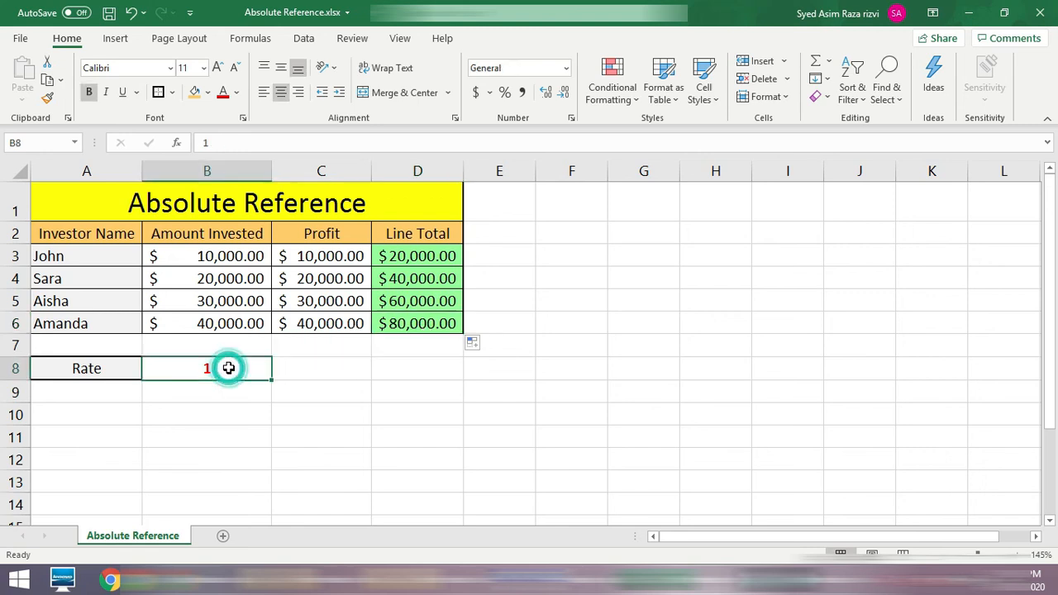
{"action": "type", "text": ".2"}
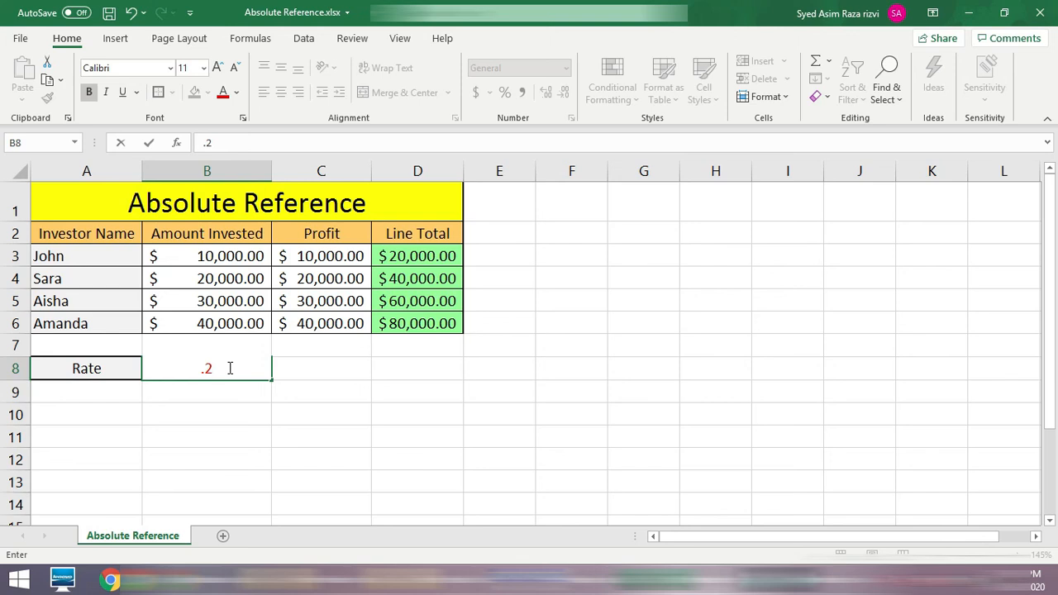
{"action": "type", "text": "5"}
{"action": "key", "text": "Return"}
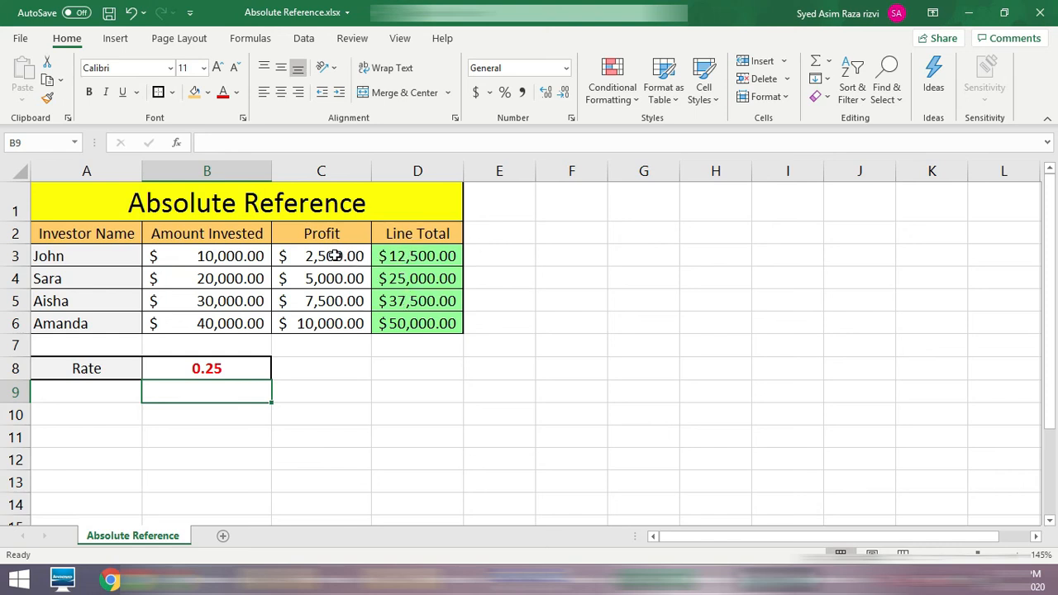
Step: Review the profits and line totals in C3:D6 and the absolute rate reference in the C3 formula
{"action": "left_click_drag", "start_coordinate": [342, 255], "coordinate": [400, 323]}
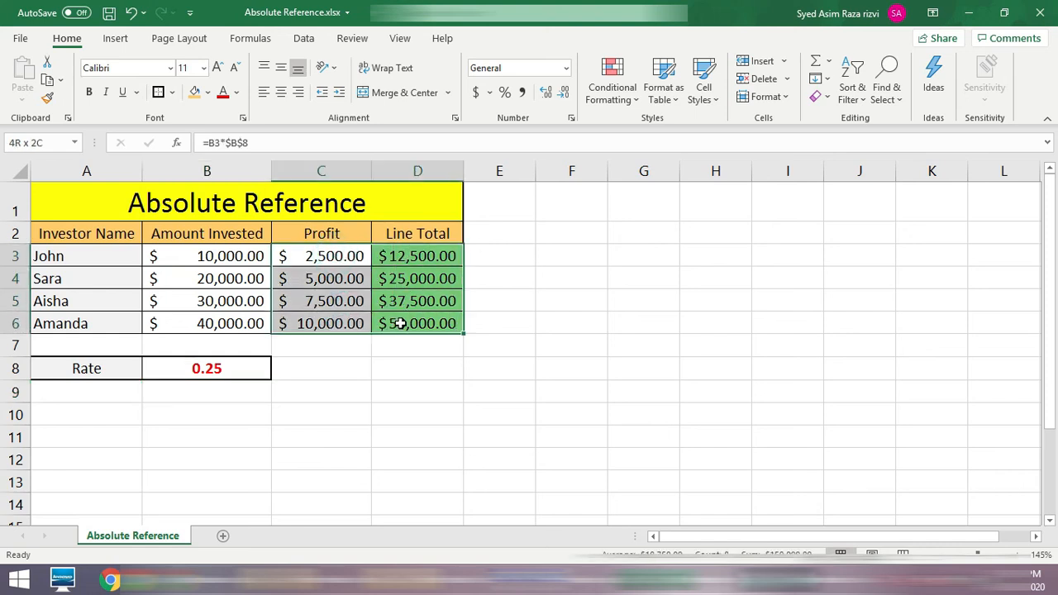
{"action": "left_click", "coordinate": [391, 374]}
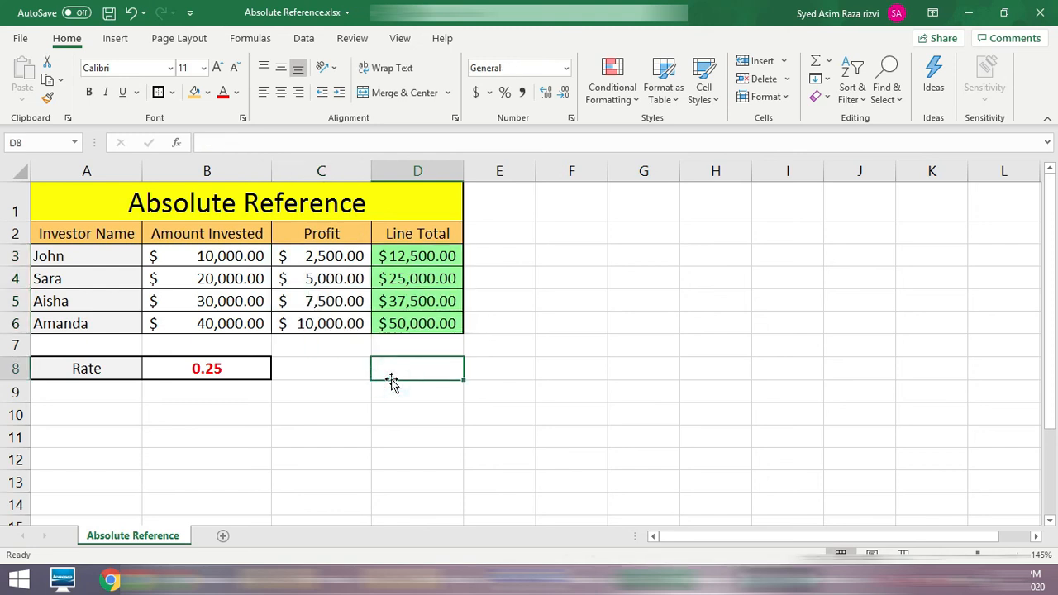
{"action": "double_click", "coordinate": [344, 255]}
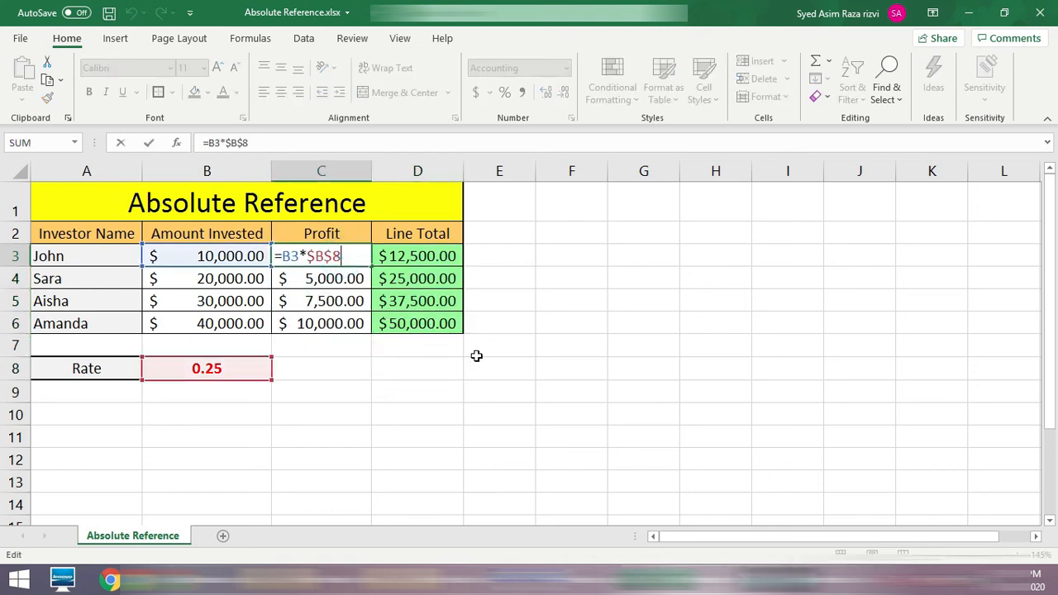
{"action": "key", "text": "Return"}
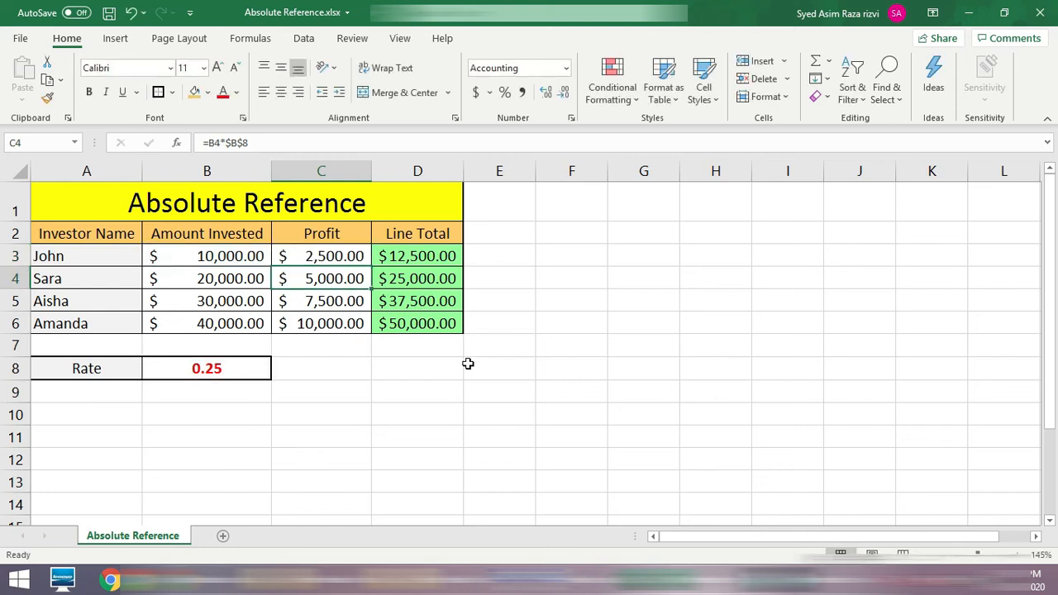